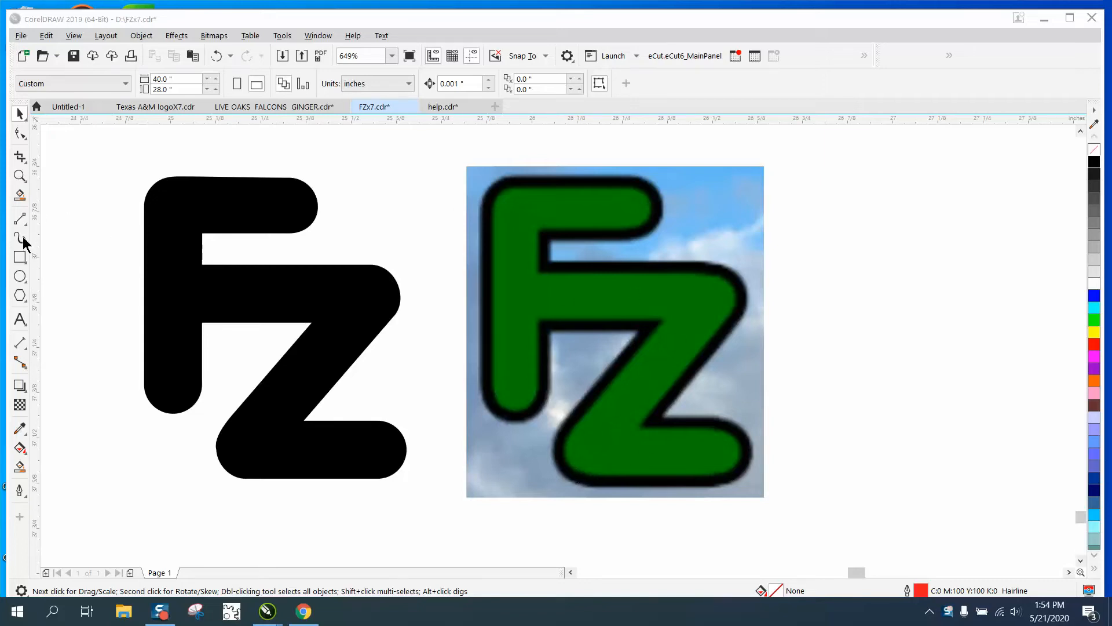
# Step: Draw a rectangle about 0.481 by 0.151 inches over the top bar of the F in the reference image
pyautogui.click(21, 256)
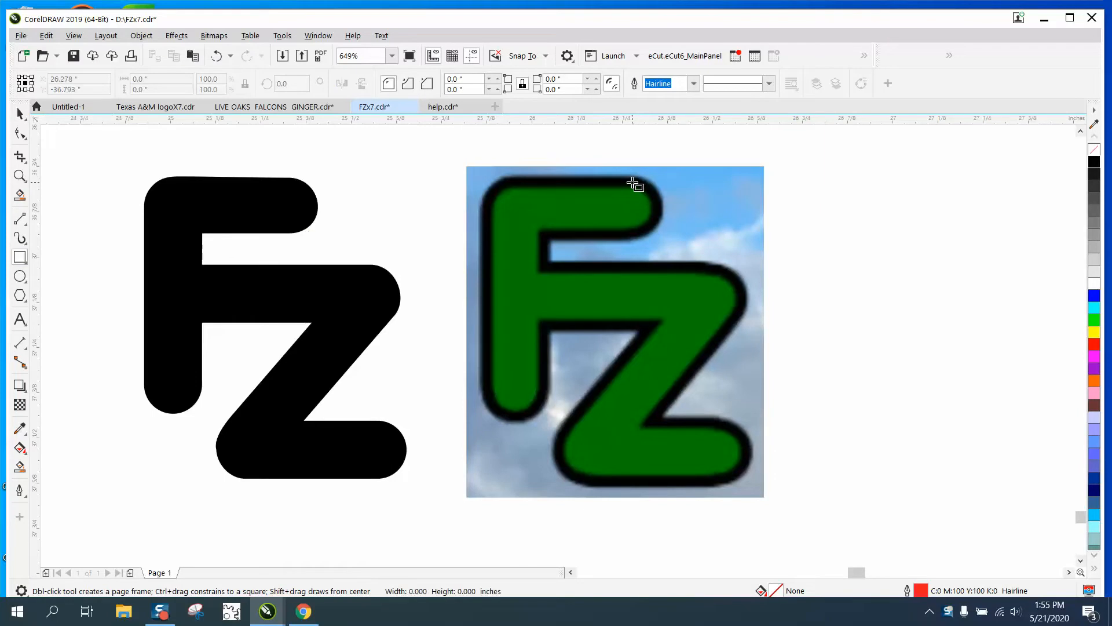
pyautogui.moveTo(633, 182); pyautogui.dragTo(636, 242)
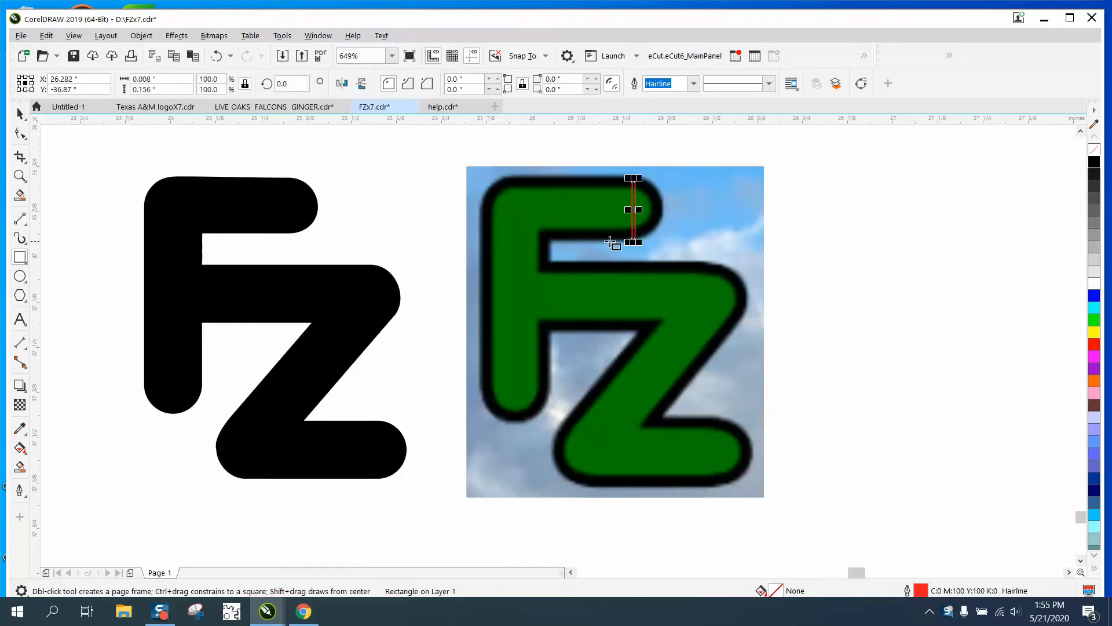
pyautogui.press('Delete')
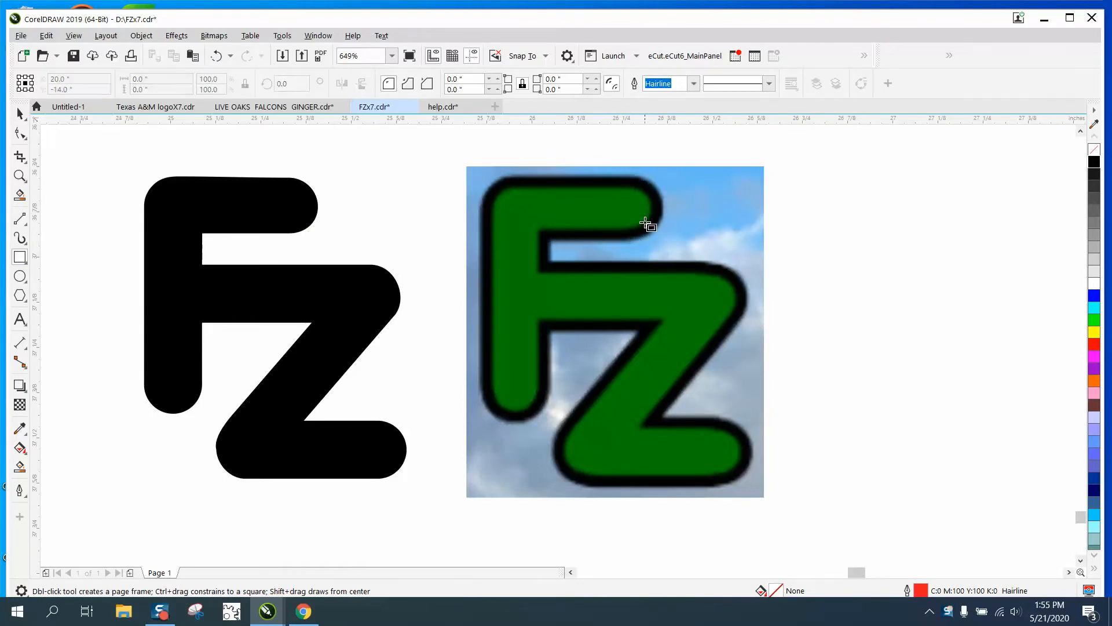
pyautogui.moveTo(632, 182); pyautogui.dragTo(457, 236)
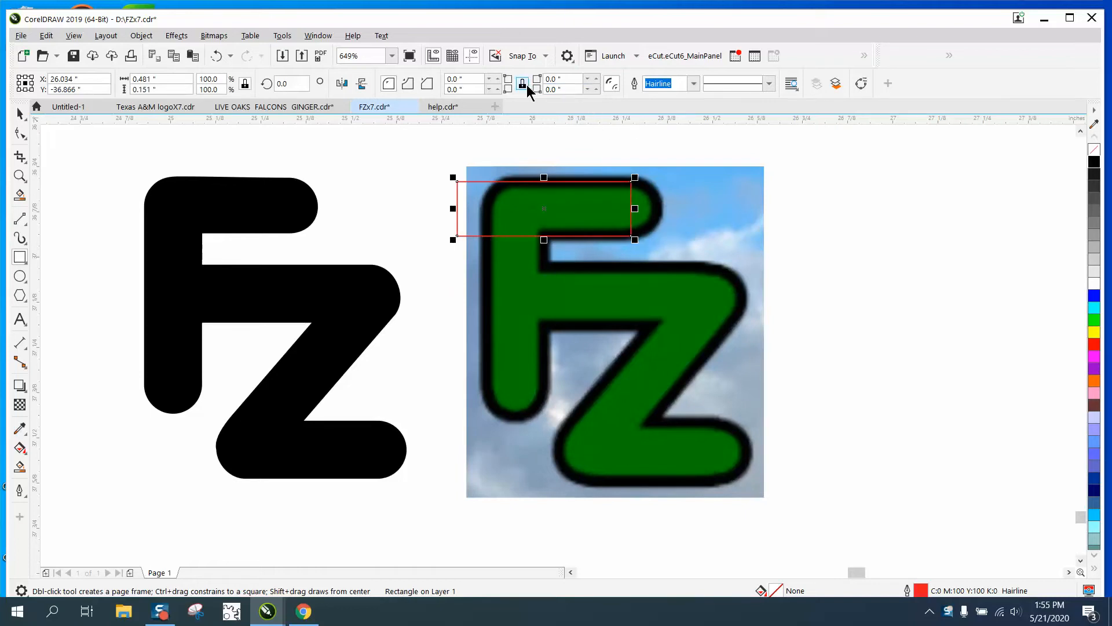
# Step: Round all four corners of the rectangle to 0.09 inches and align the shape with the F's top bar
pyautogui.click(597, 81)
pyautogui.click(597, 81)
pyautogui.click(597, 81)
pyautogui.click(597, 81)
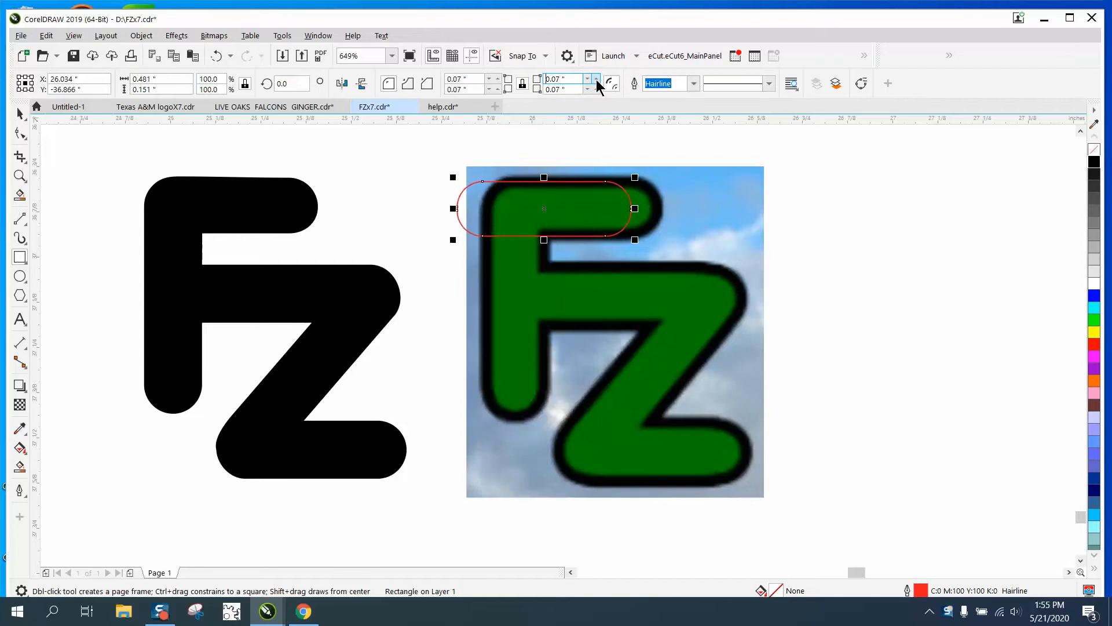
pyautogui.click(596, 81)
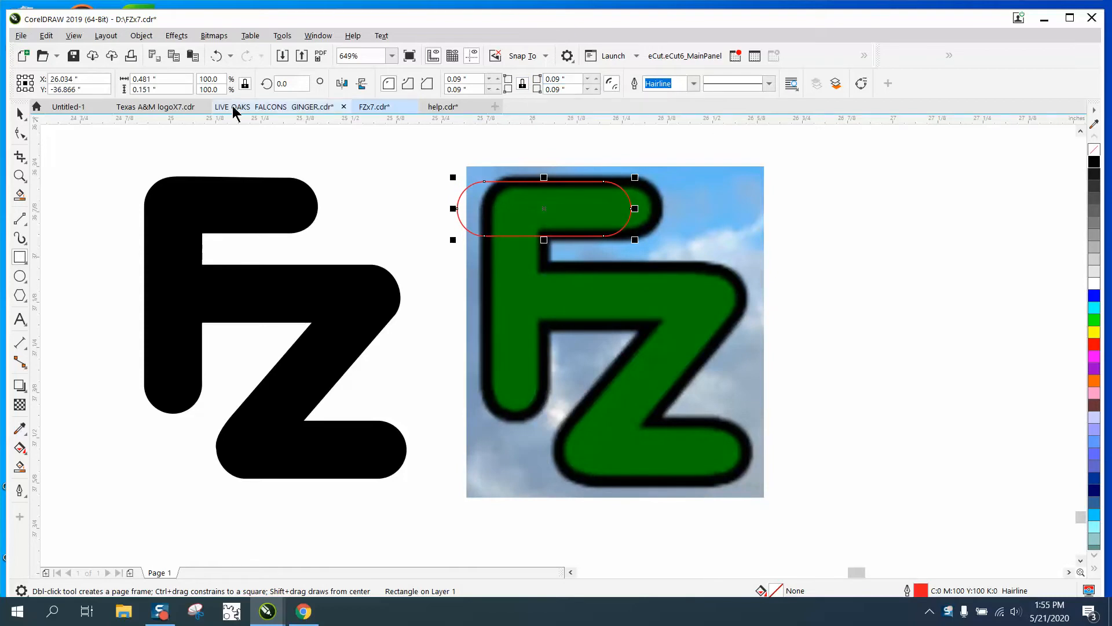
pyautogui.click(22, 113)
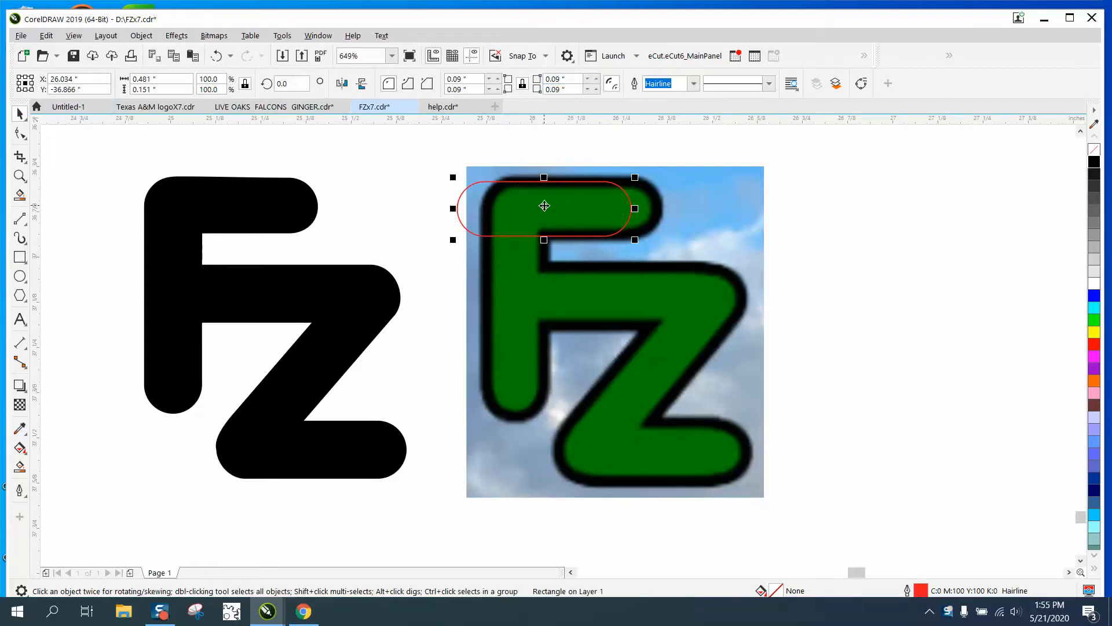
pyautogui.moveTo(544, 206); pyautogui.dragTo(571, 207)
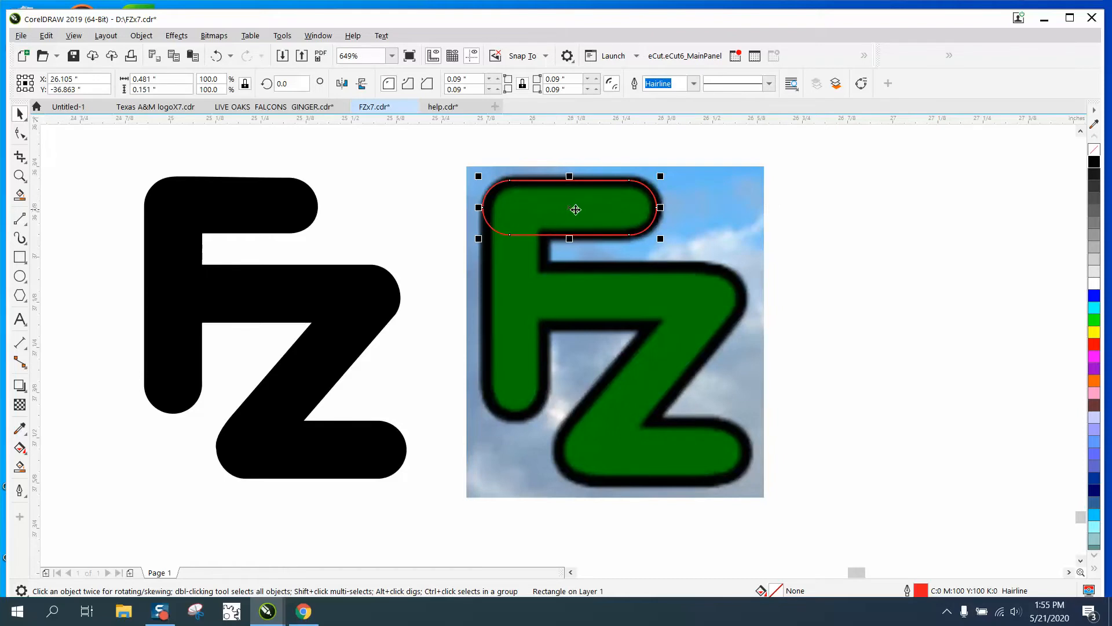
# Step: Copy the rounded bar onto the Z's bottom stroke and widen the copy to about 0.505 inches
pyautogui.moveTo(572, 207)
pyautogui.mouseDown()
pyautogui.moveTo(632, 351)
pyautogui.moveTo(651, 465)
pyautogui.moveTo(660, 452)
pyautogui.mouseUp()
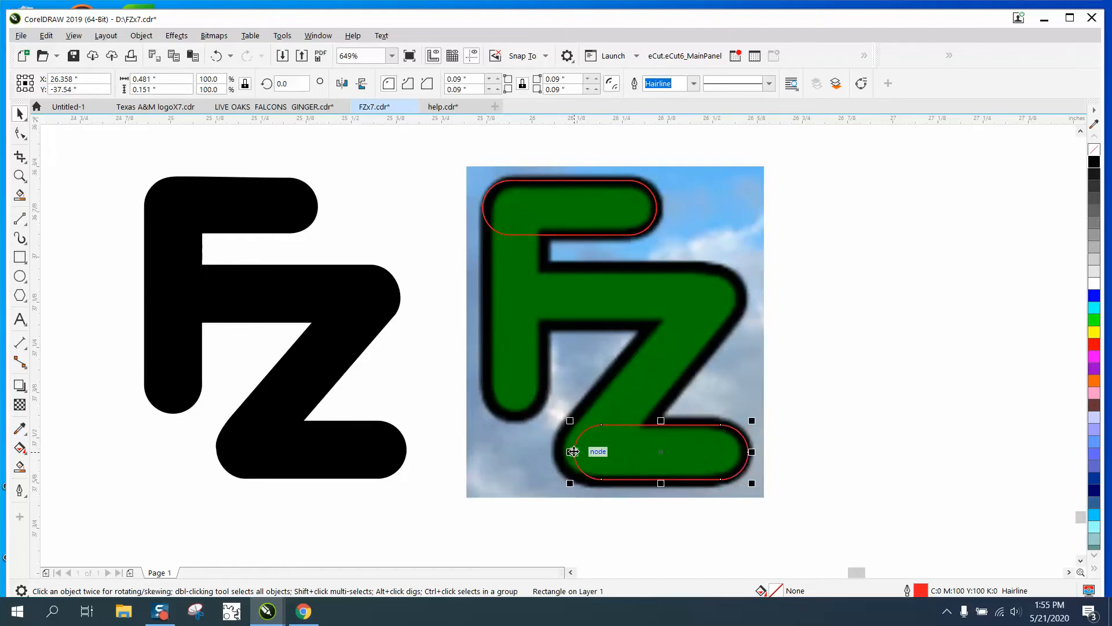
pyautogui.moveTo(572, 451); pyautogui.dragTo(560, 451)
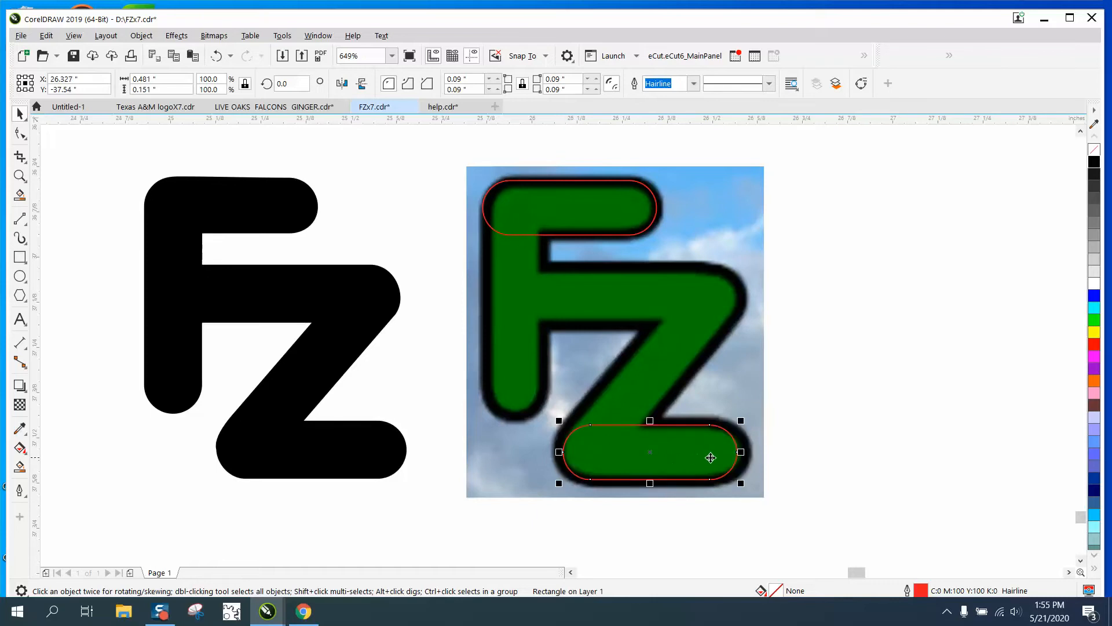
pyautogui.moveTo(742, 453); pyautogui.dragTo(749, 453)
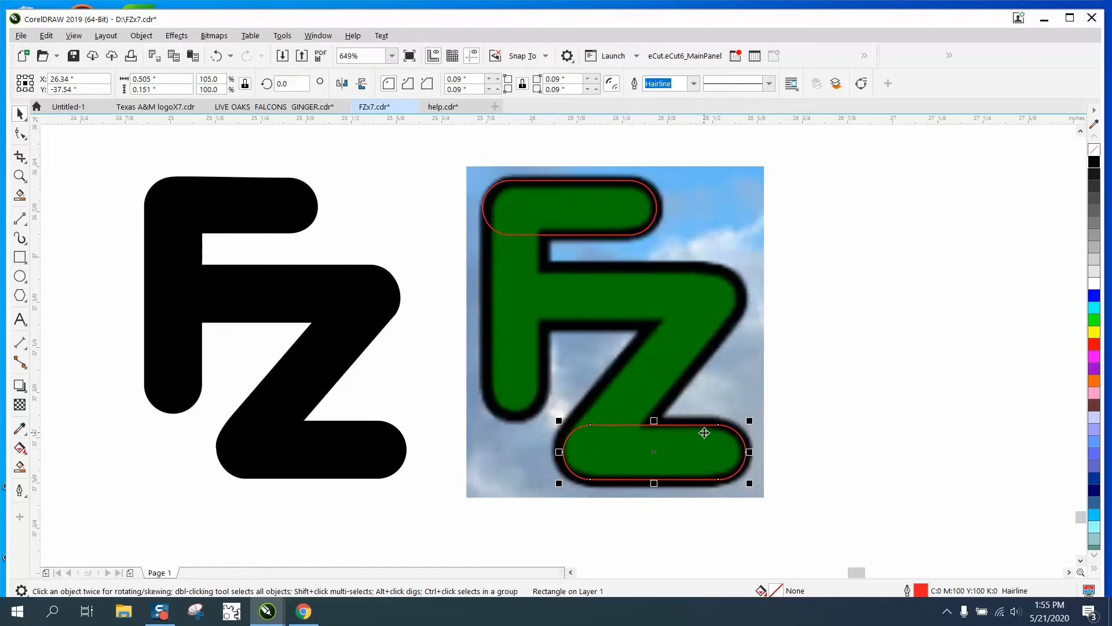
# Step: Place a copy of the F's top bar outline below the original and rotate the copy 90 degrees
pyautogui.click(642, 235)
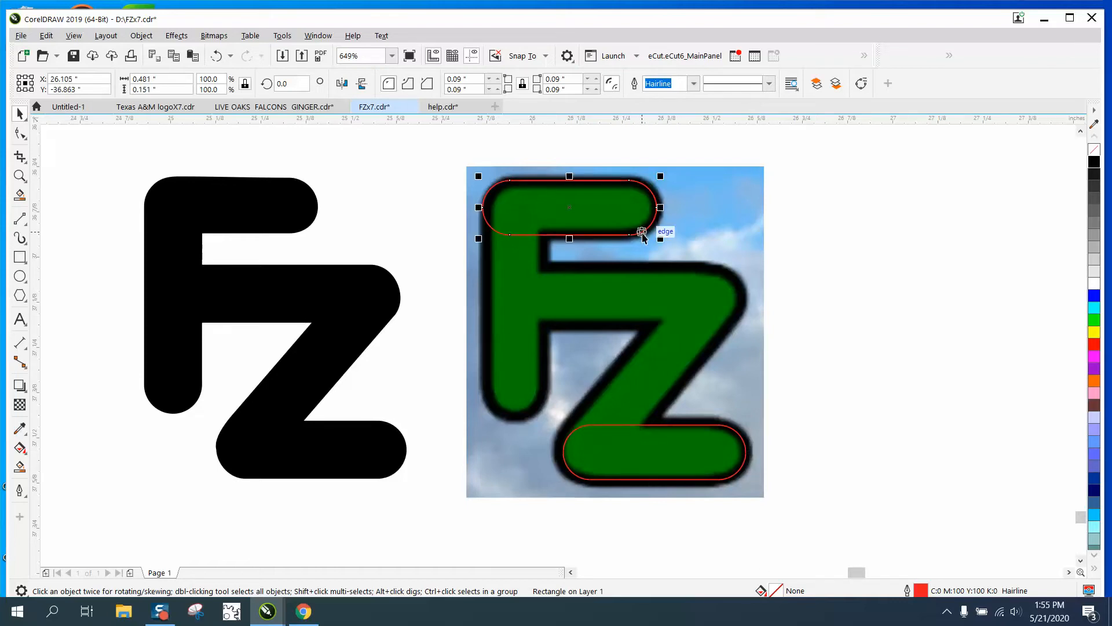
pyautogui.moveTo(571, 207); pyautogui.dragTo(551, 313)
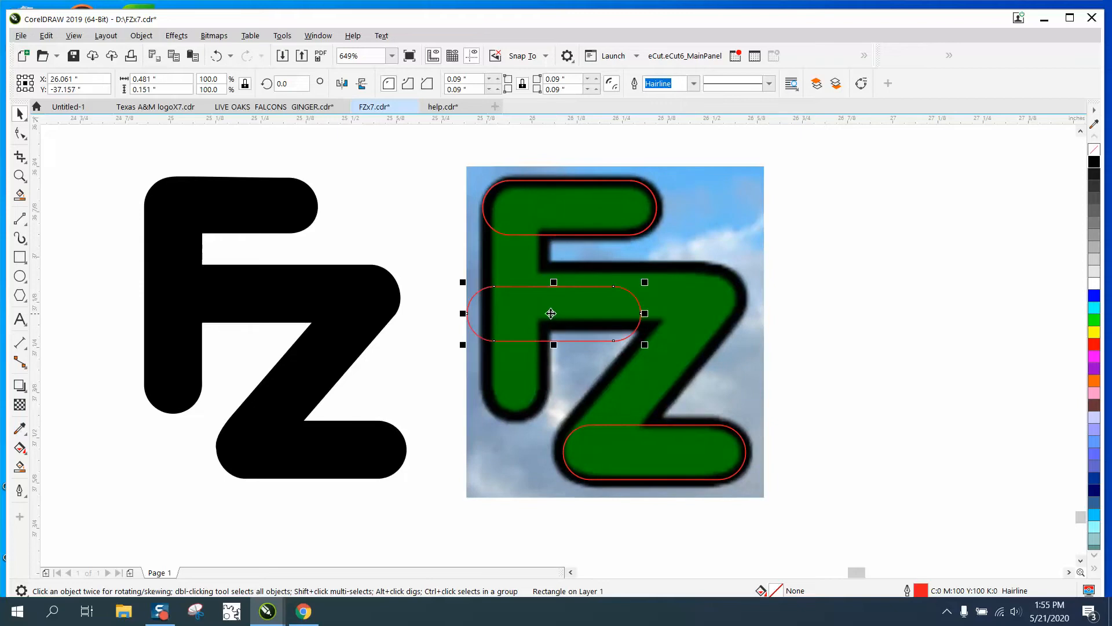
pyautogui.click(285, 83)
pyautogui.write('90')
pyautogui.press('Return')
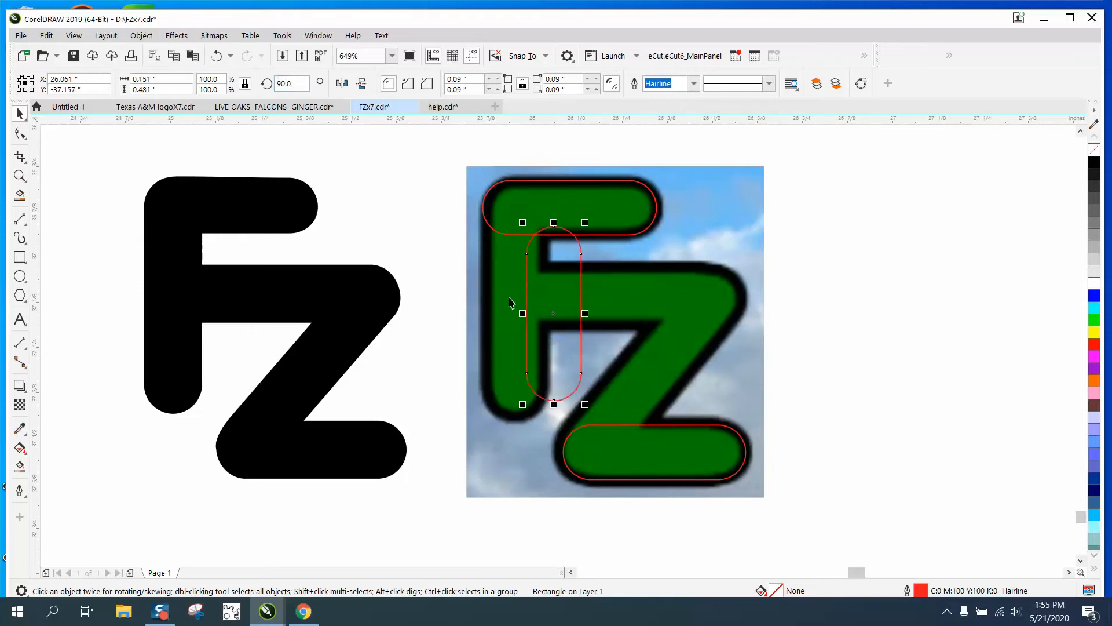
# Step: Fit the vertical bar over the F's stem, stretching it upward to about 0.632 inches tall
pyautogui.moveTo(552, 304); pyautogui.dragTo(512, 318)
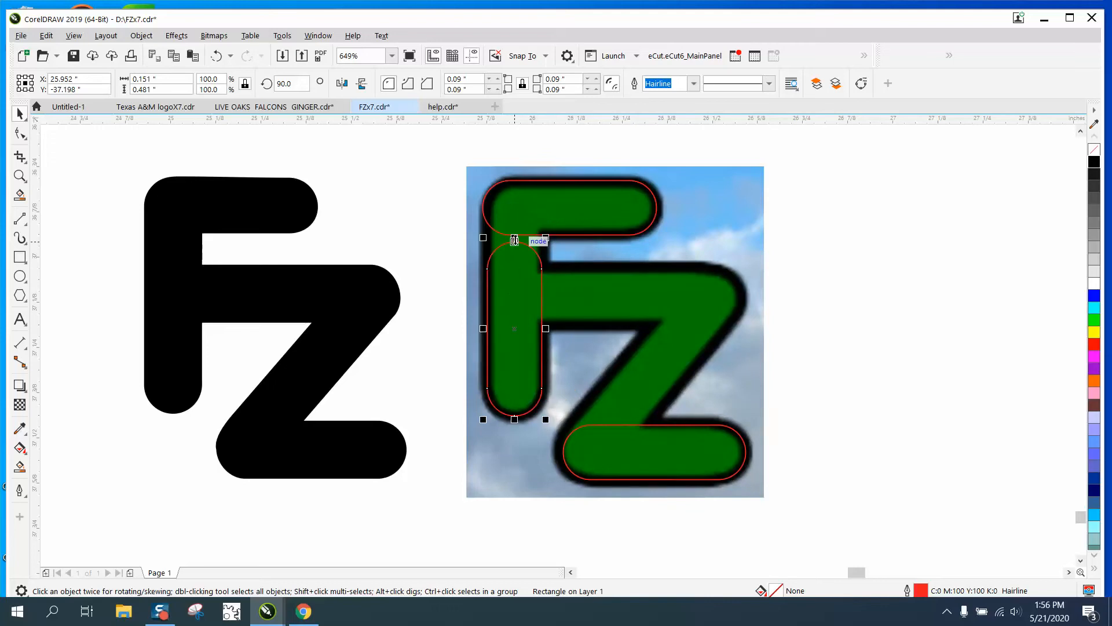
pyautogui.moveTo(514, 240); pyautogui.dragTo(512, 184)
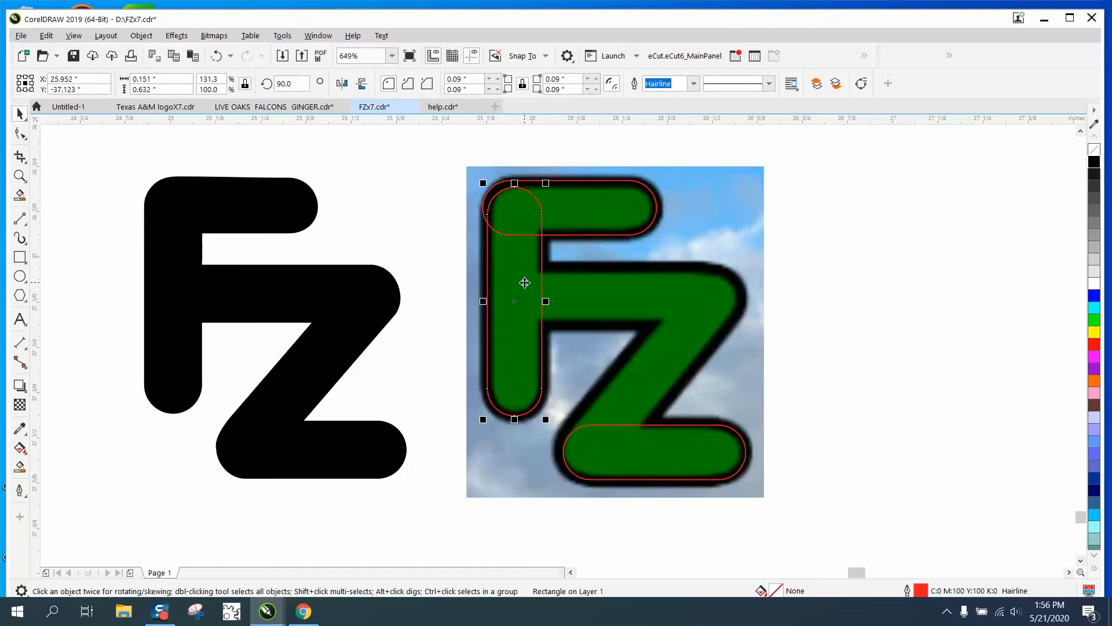
pyautogui.click(778, 252)
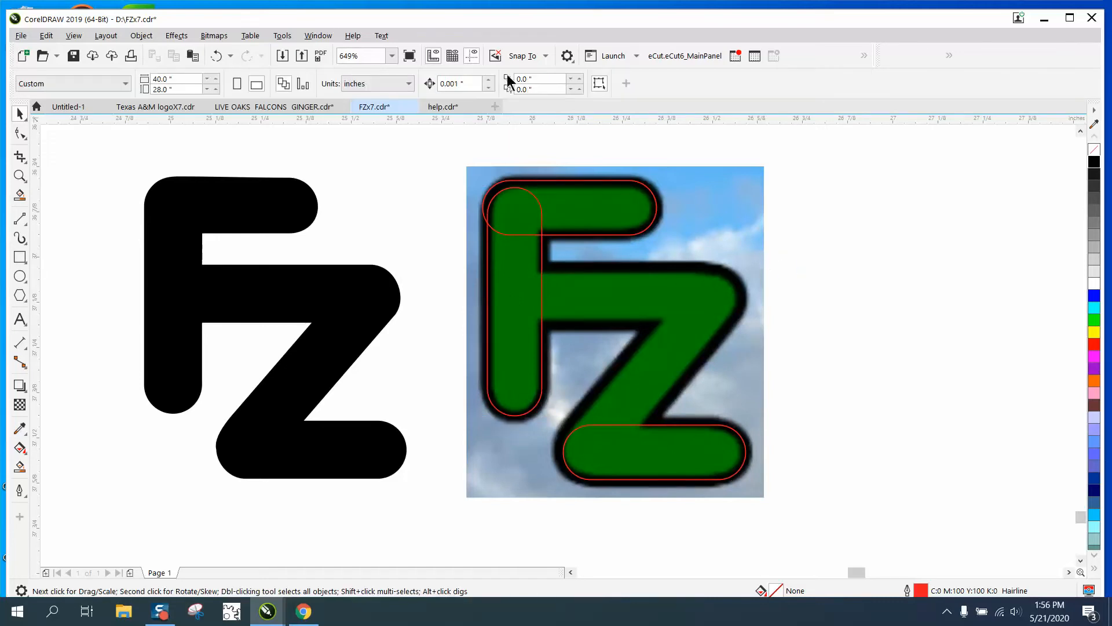
pyautogui.click(539, 206)
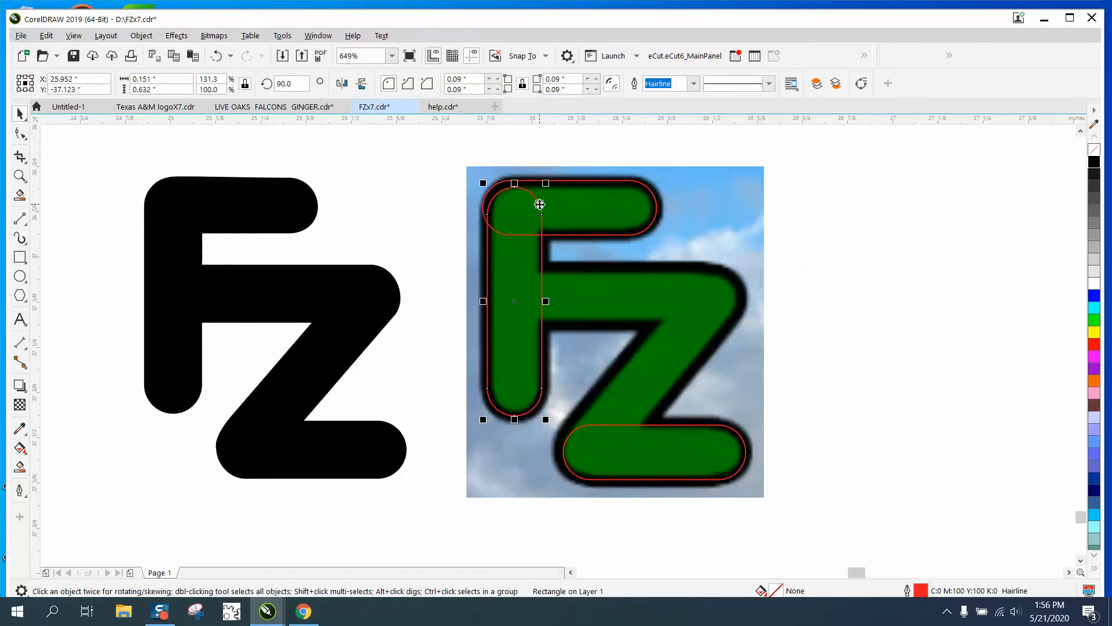
pyautogui.moveTo(539, 204); pyautogui.dragTo(538, 207)
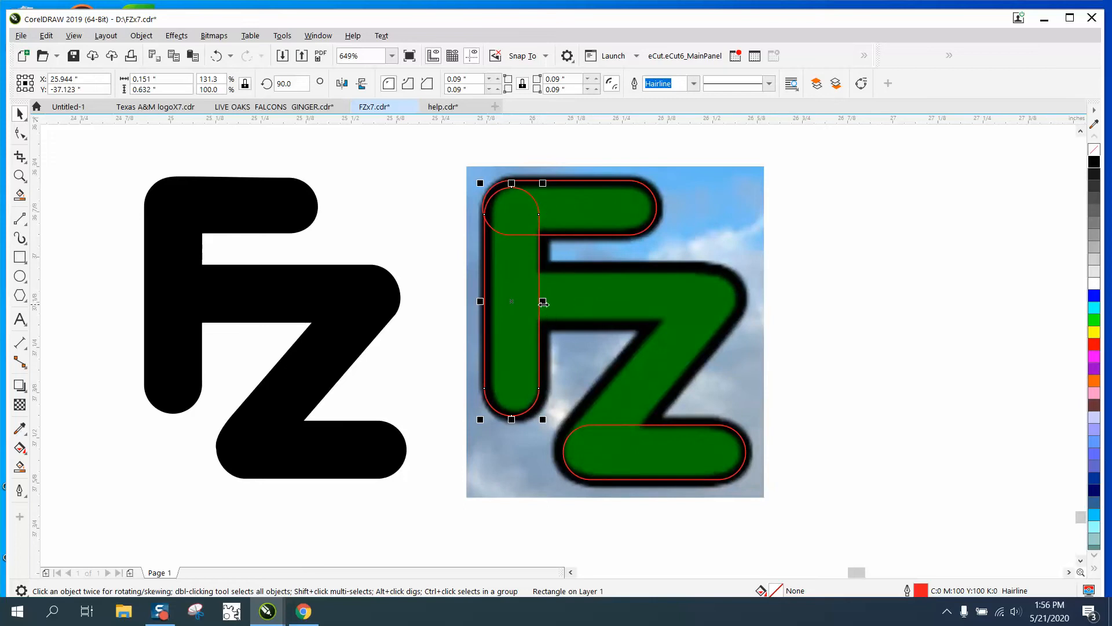
pyautogui.moveTo(543, 301); pyautogui.dragTo(551, 304)
pyautogui.press('Escape')
pyautogui.press('Right')
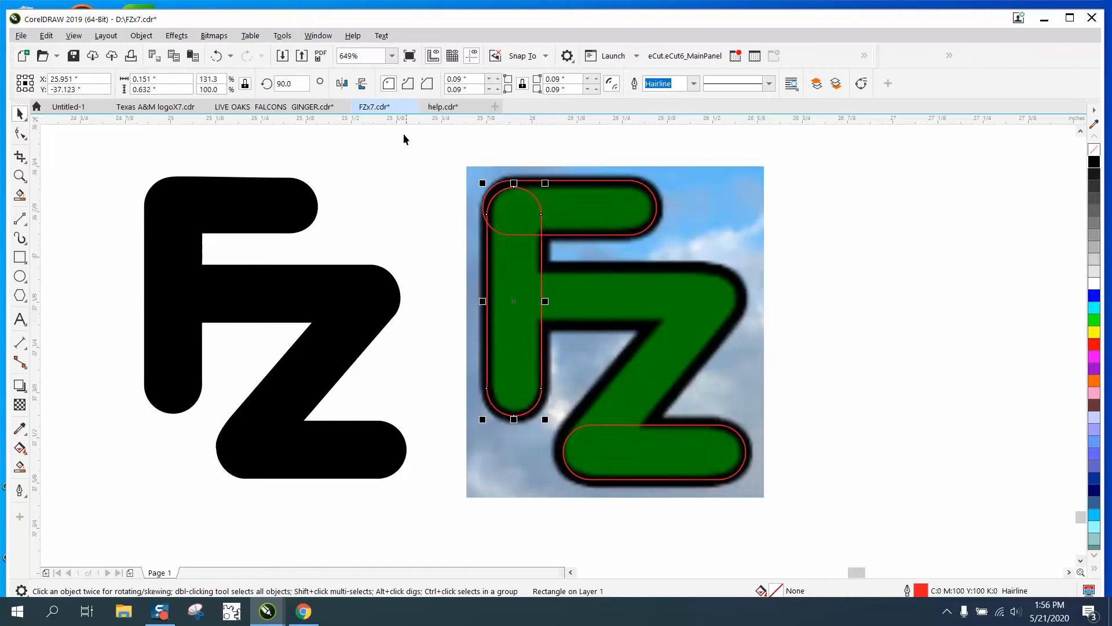
# Step: Copy the stem outline with its rotation set to 0 degrees and place it over the Z's upper horizontal stroke
pyautogui.click(287, 83)
pyautogui.write('0')
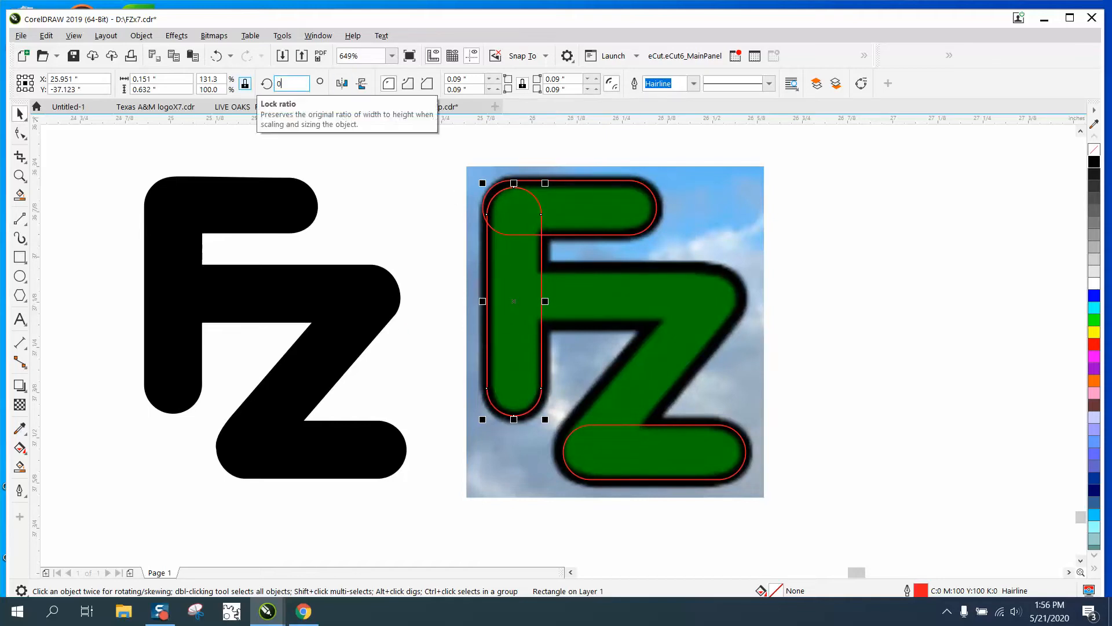
pyautogui.press('Return')
pyautogui.moveTo(520, 302); pyautogui.dragTo(629, 295)
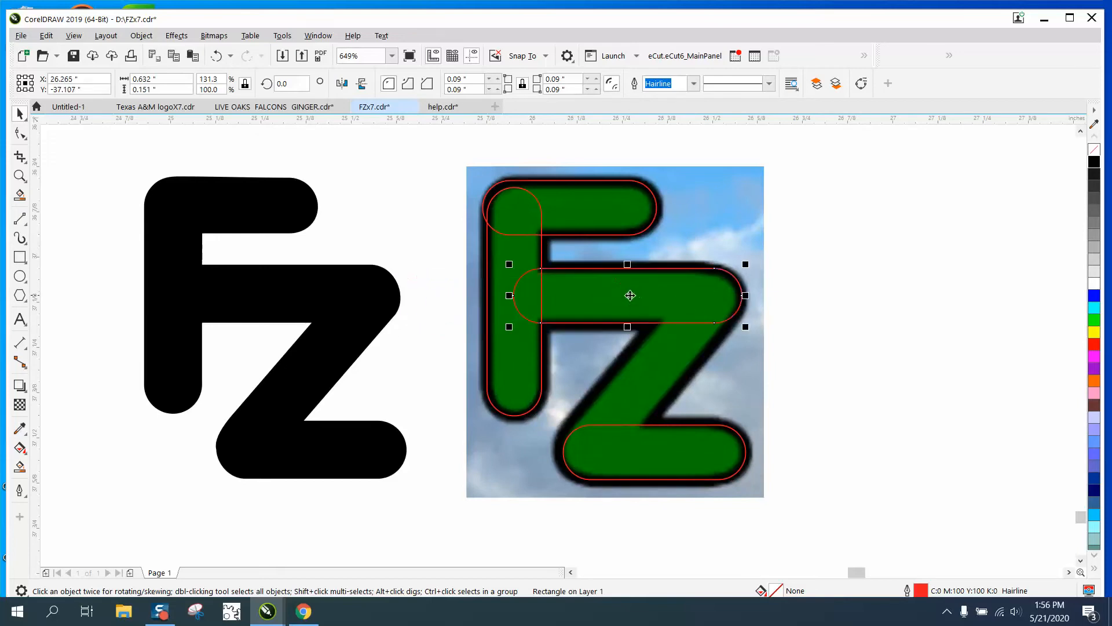
# Step: Try a 45-degree rotation on a copy of the Z's bottom bar outline, and undo the rotation and resizing
pyautogui.click(683, 432)
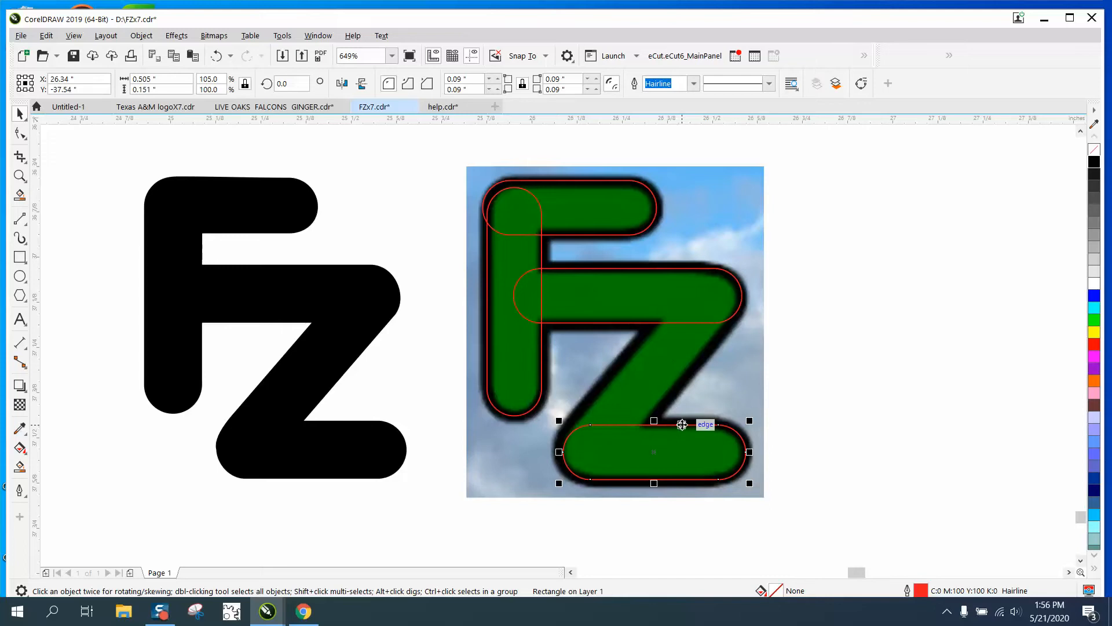
pyautogui.click(668, 451)
pyautogui.doubleClick(284, 84)
pyautogui.write('45')
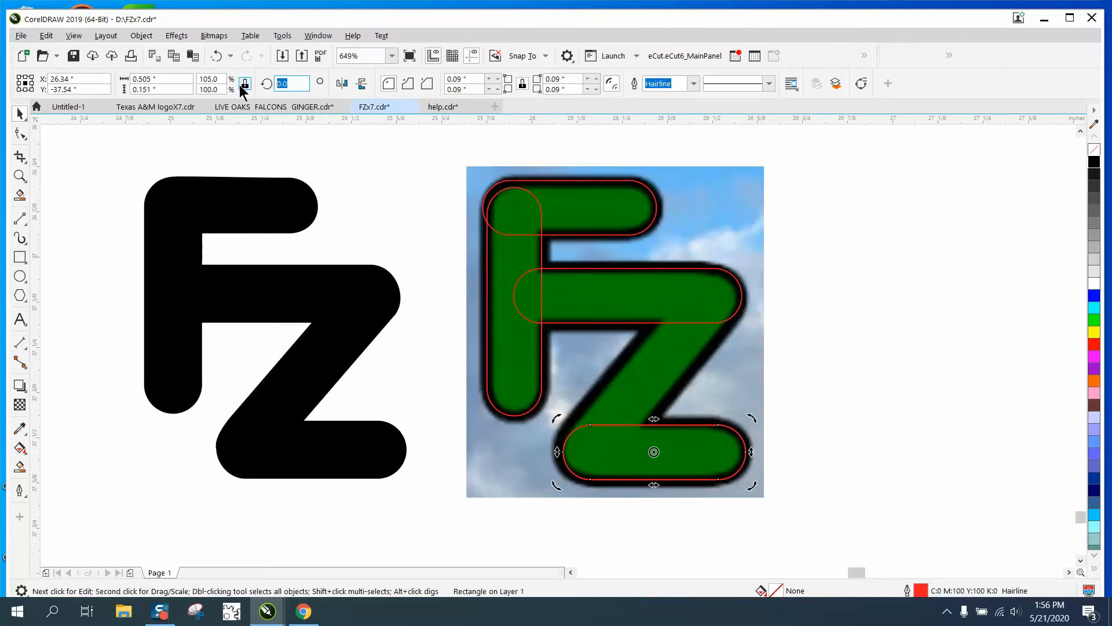
pyautogui.press('Return')
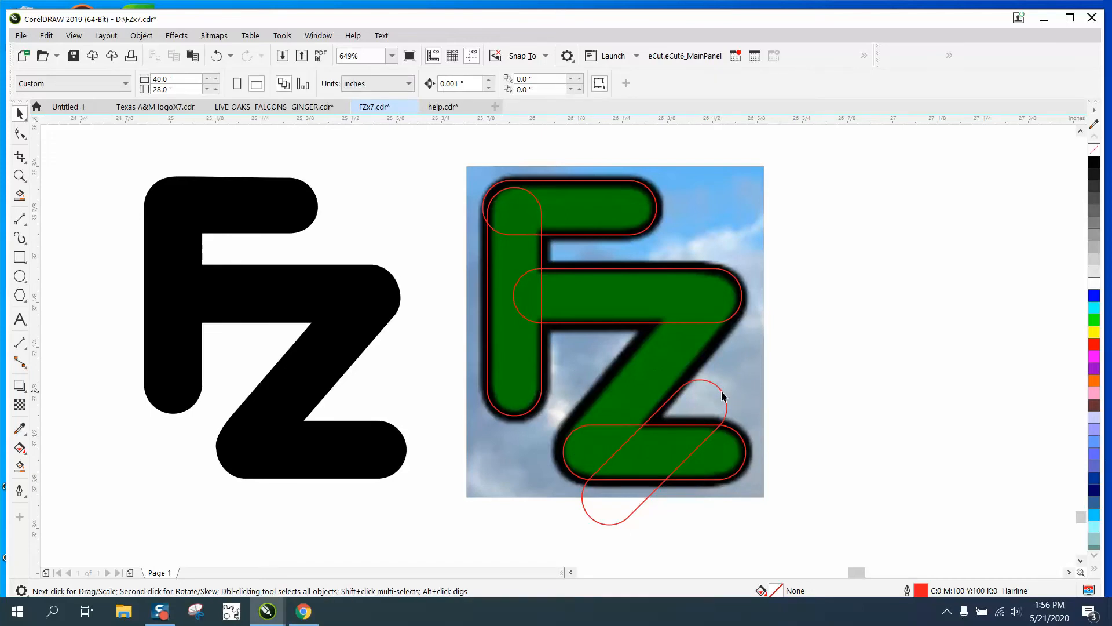
pyautogui.click(724, 388)
pyautogui.moveTo(731, 375)
pyautogui.mouseDown()
pyautogui.moveTo(785, 315)
pyautogui.moveTo(729, 366)
pyautogui.mouseUp()
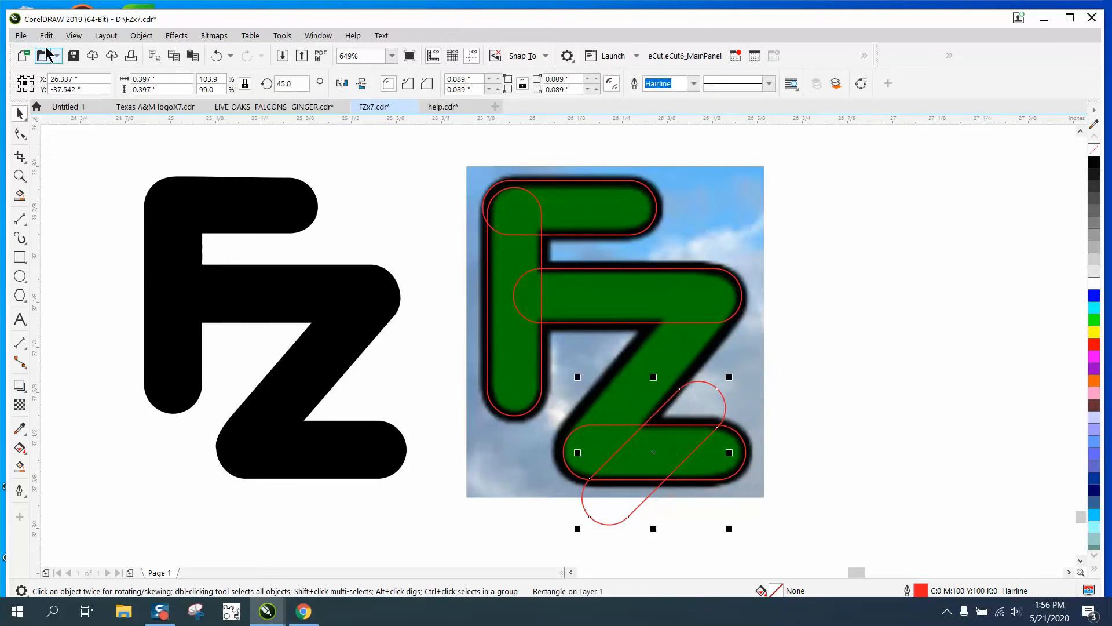
pyautogui.click(216, 56)
pyautogui.click(215, 56)
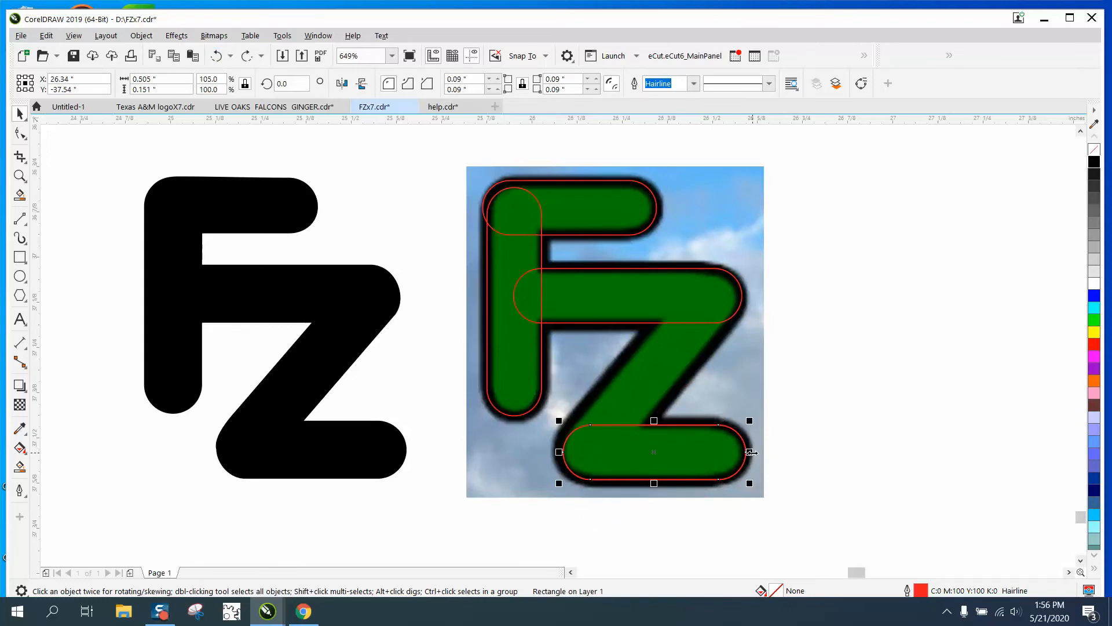
# Step: Lengthen the copied bottom bar to about 0.698 inches and angle it about 50.4 degrees over the Z's diagonal stroke
pyautogui.moveTo(751, 452); pyautogui.dragTo(820, 451)
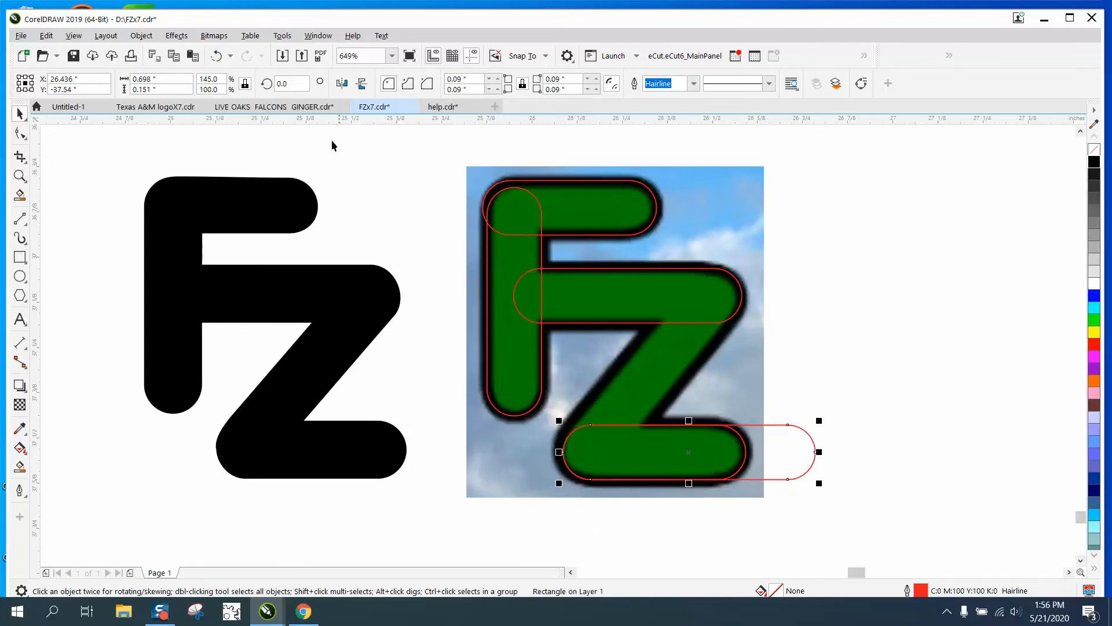
pyautogui.click(714, 463)
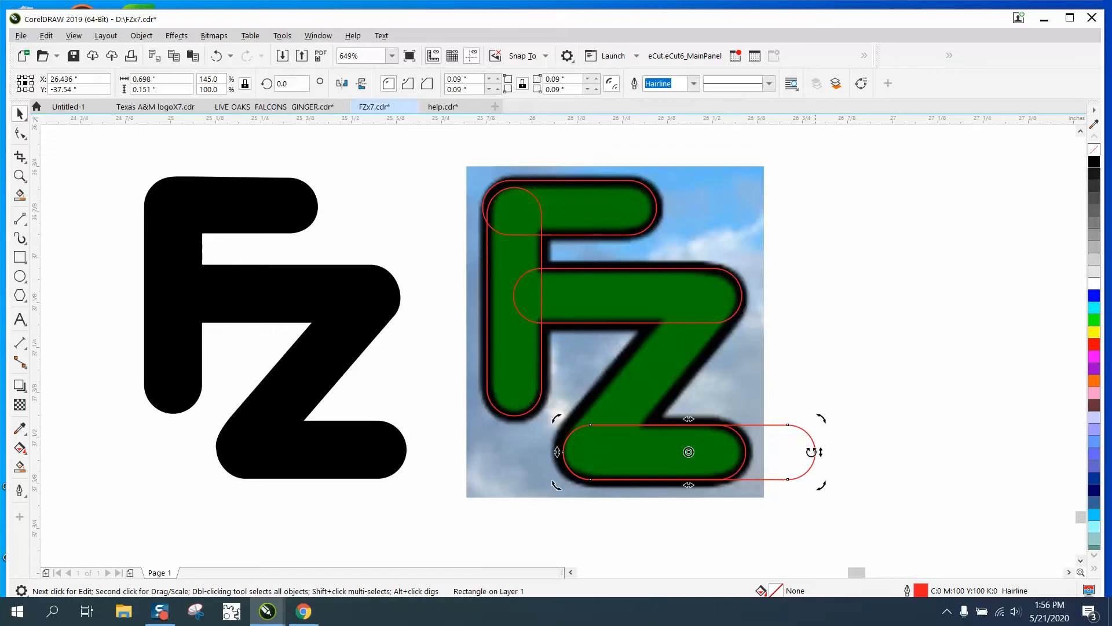
pyautogui.moveTo(821, 418); pyautogui.dragTo(749, 328)
pyautogui.click(794, 367)
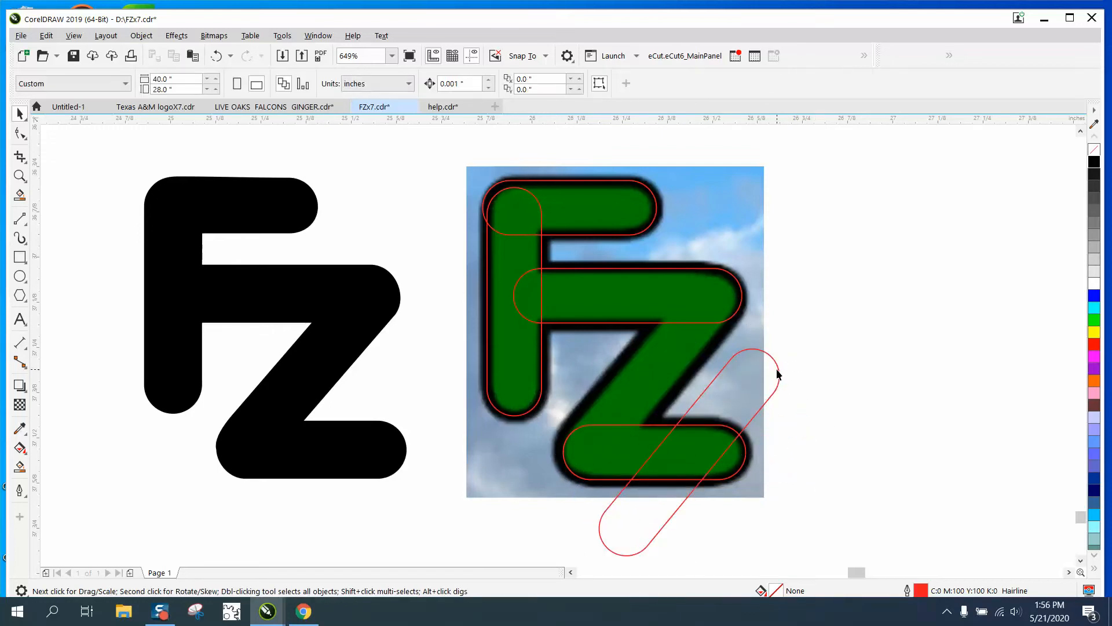
pyautogui.moveTo(779, 369); pyautogui.dragTo(739, 289)
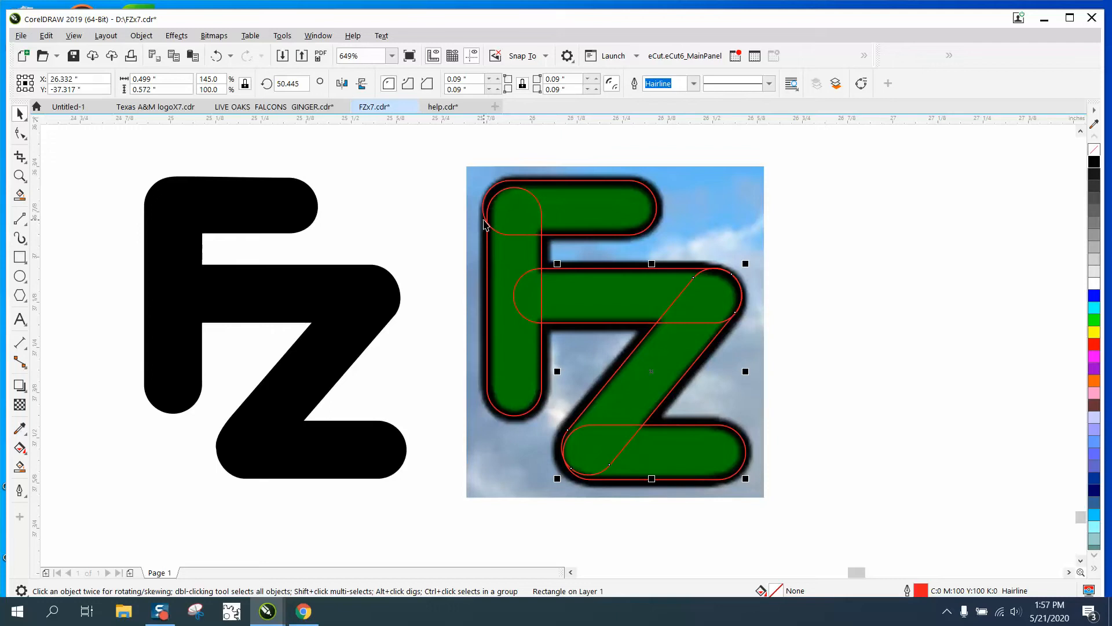
# Step: Shorten the F's top bar outline to about 0.472 inches, bringing its outer end in line with the stem's edge
pyautogui.click(20, 176)
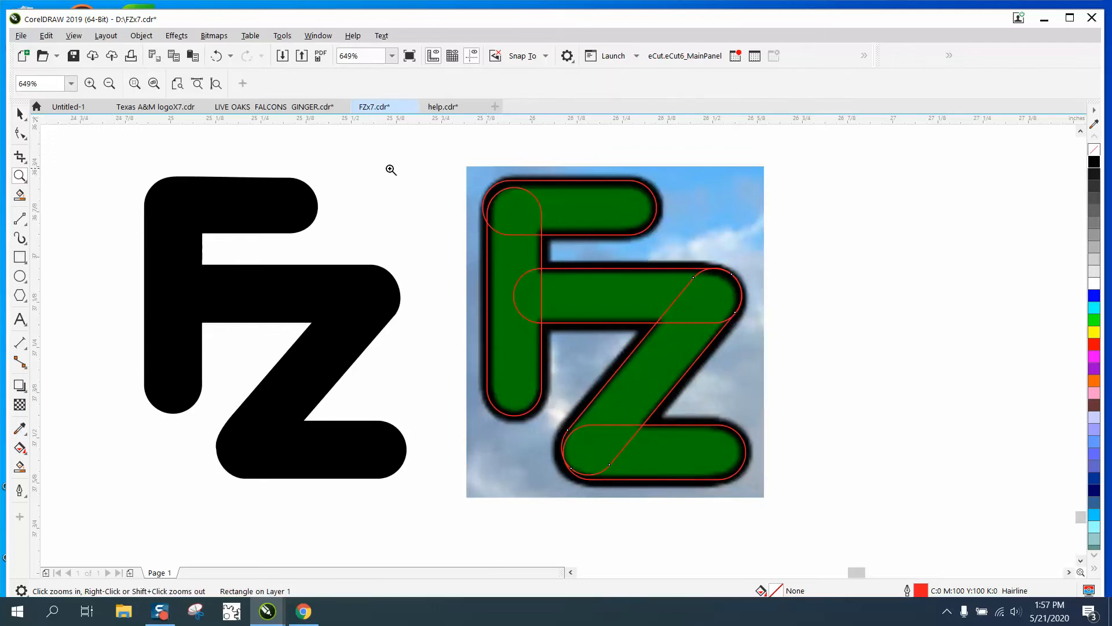
pyautogui.moveTo(433, 167); pyautogui.dragTo(667, 301)
pyautogui.click(20, 113)
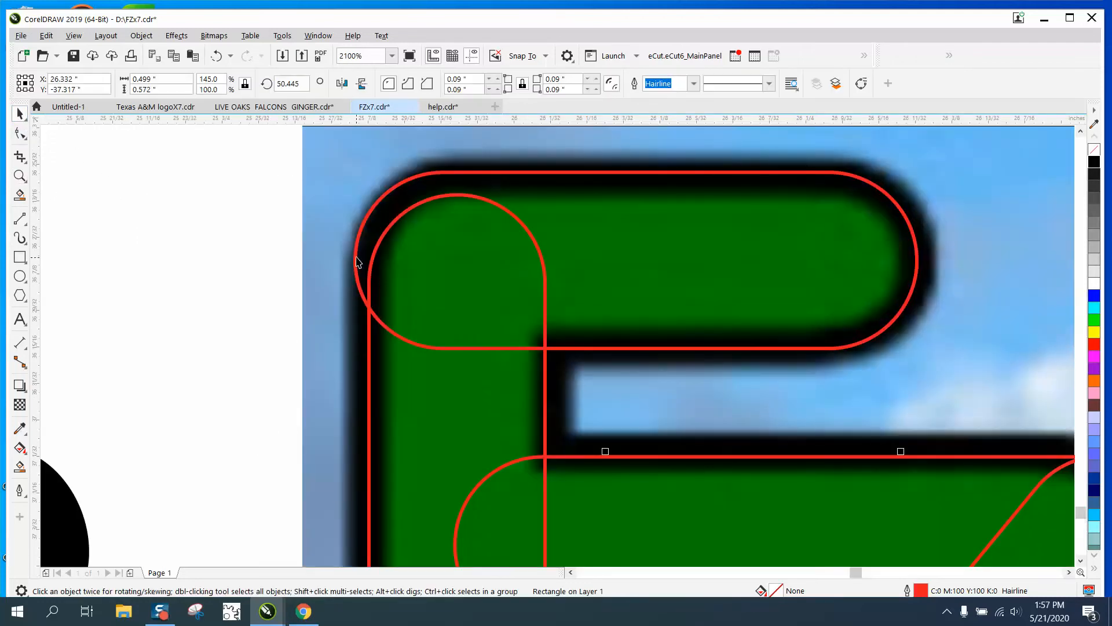
pyautogui.click(356, 260)
pyautogui.moveTo(356, 260); pyautogui.dragTo(365, 265)
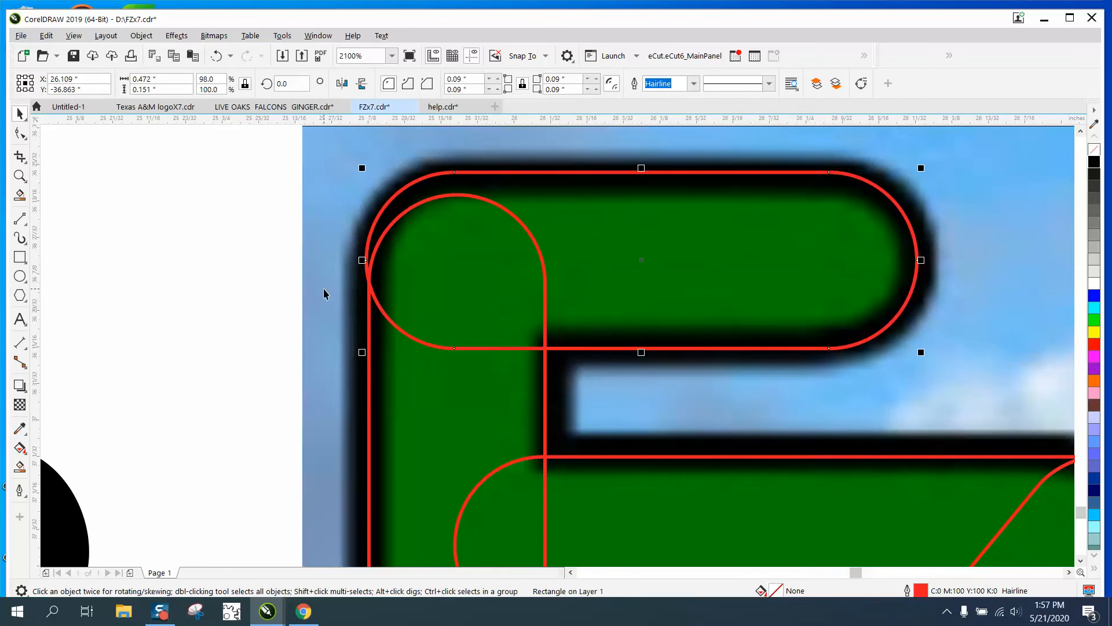
pyautogui.scroll(-2, 323, 288)
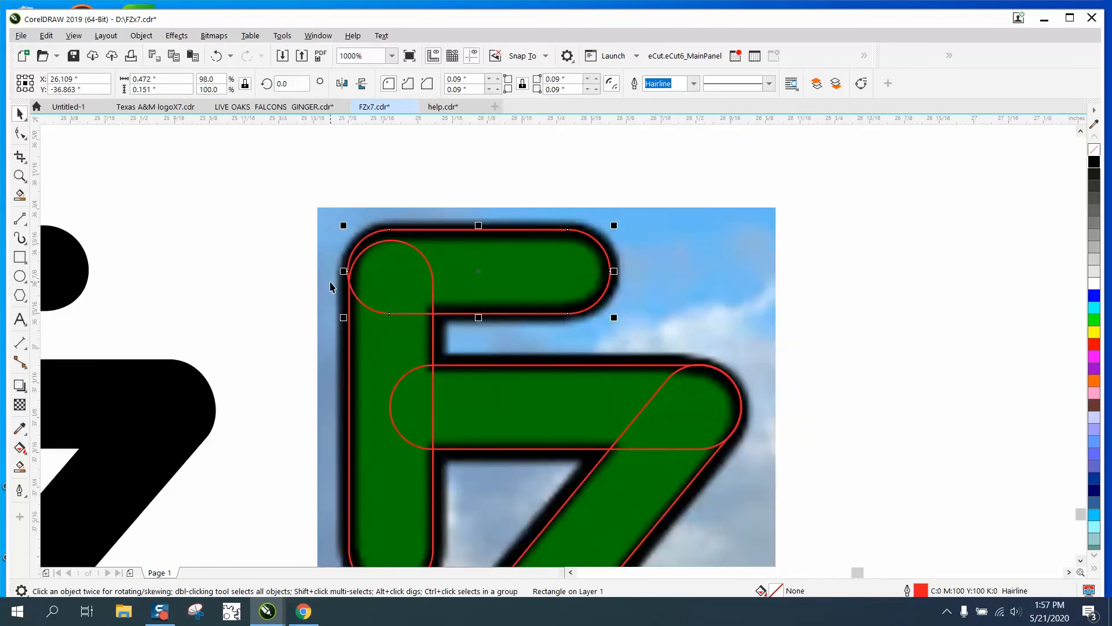
# Step: Move the reference image clear of the tracing and weld all the stroke outlines into a single FZ outline
pyautogui.scroll(-1, 331, 286)
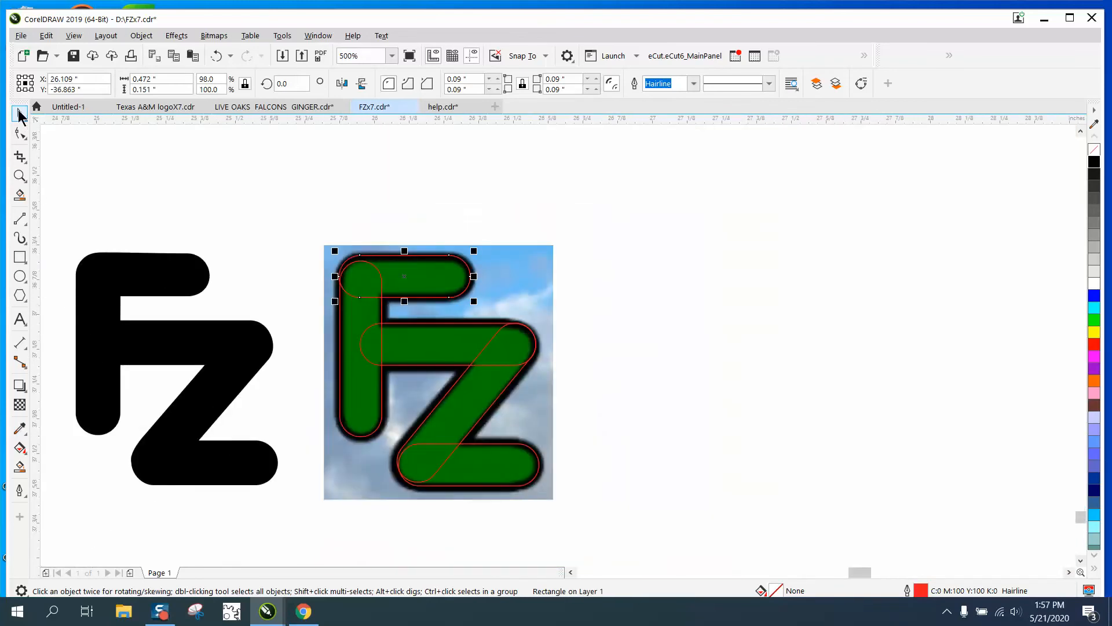
pyautogui.moveTo(534, 283); pyautogui.dragTo(956, 282)
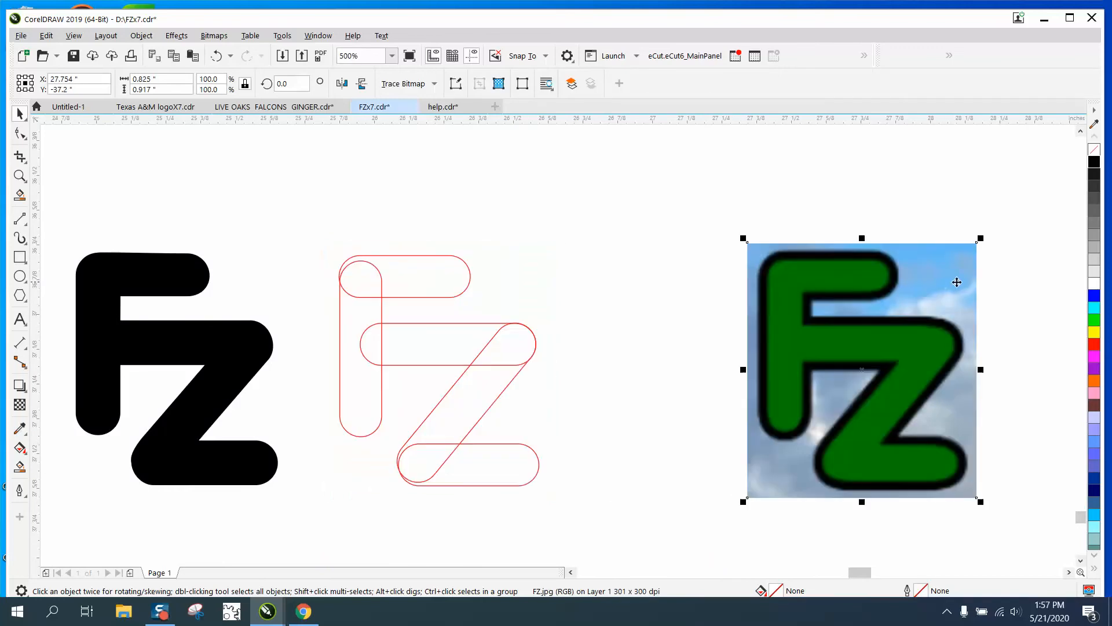
pyautogui.moveTo(297, 202); pyautogui.dragTo(623, 521)
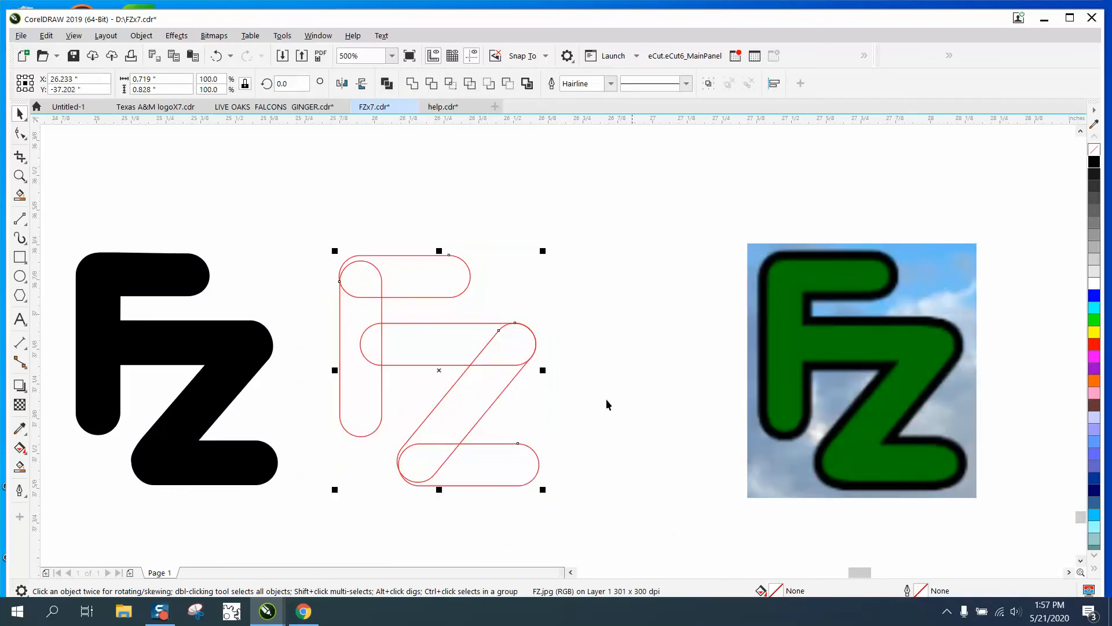
pyautogui.hotkey('ctrl', 'l')
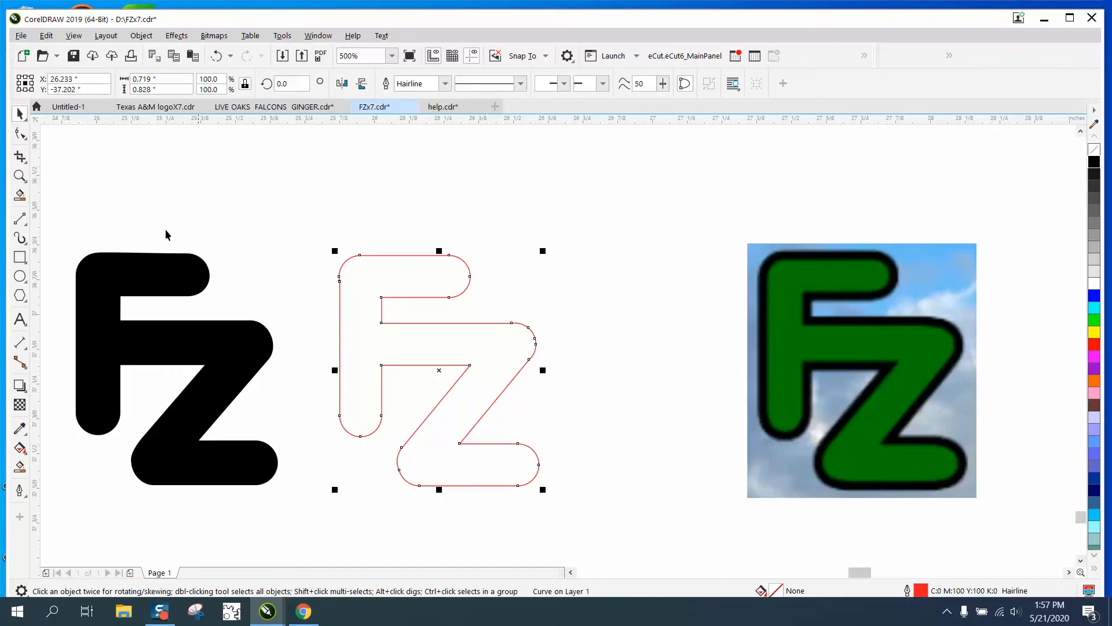
# Step: Delete the surplus nodes where the F's rounded upper outer corner meets the stem's edge
pyautogui.click(19, 176)
pyautogui.moveTo(278, 238); pyautogui.dragTo(471, 374)
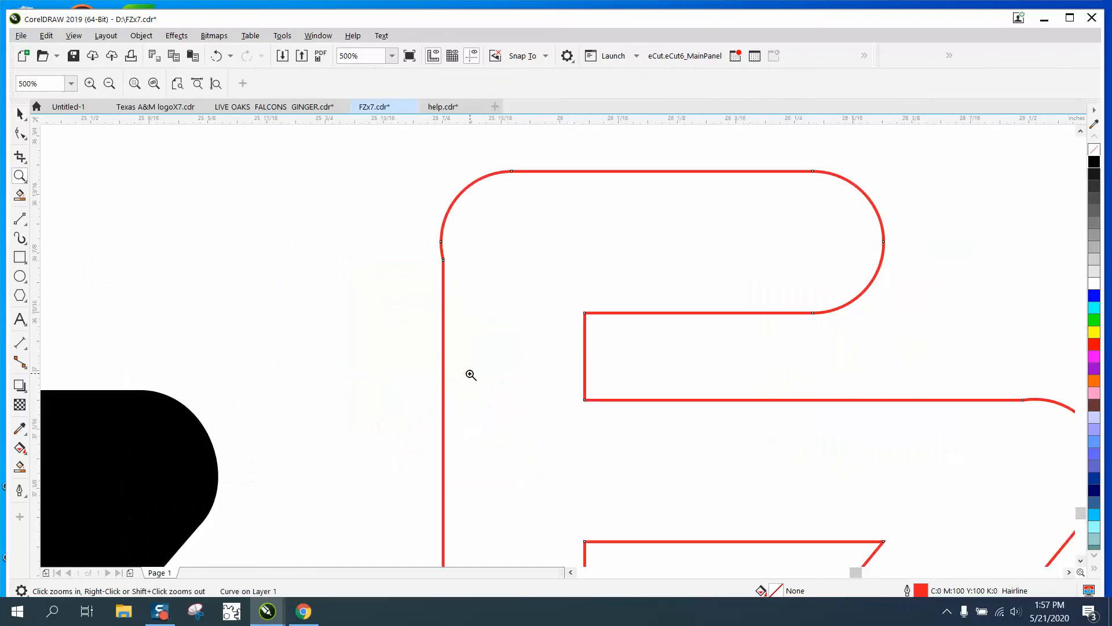
pyautogui.click(20, 134)
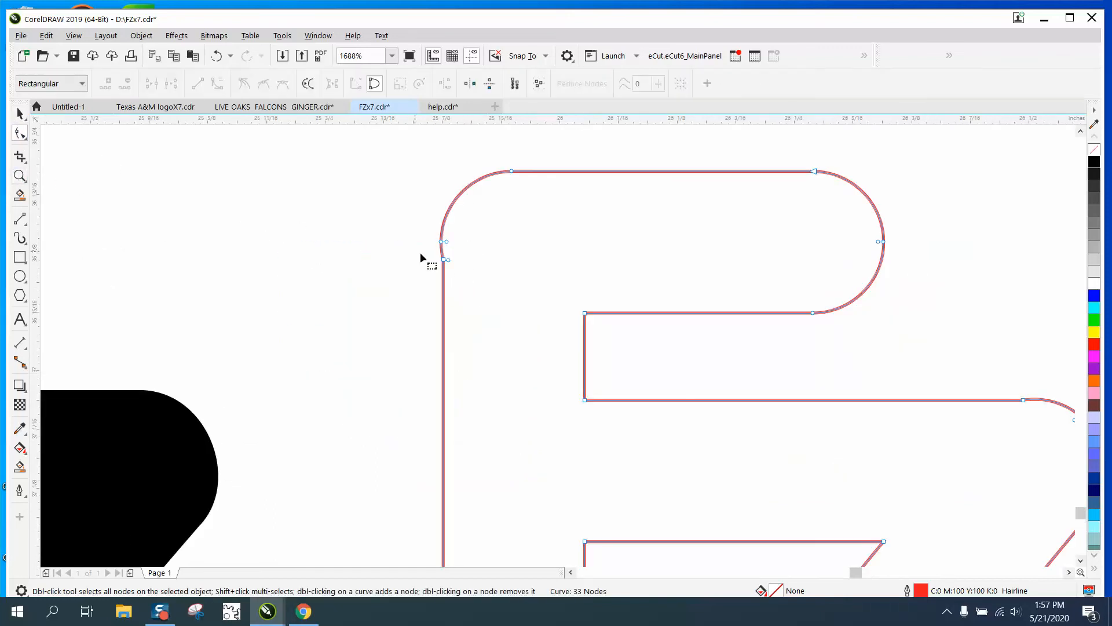
pyautogui.click(442, 243)
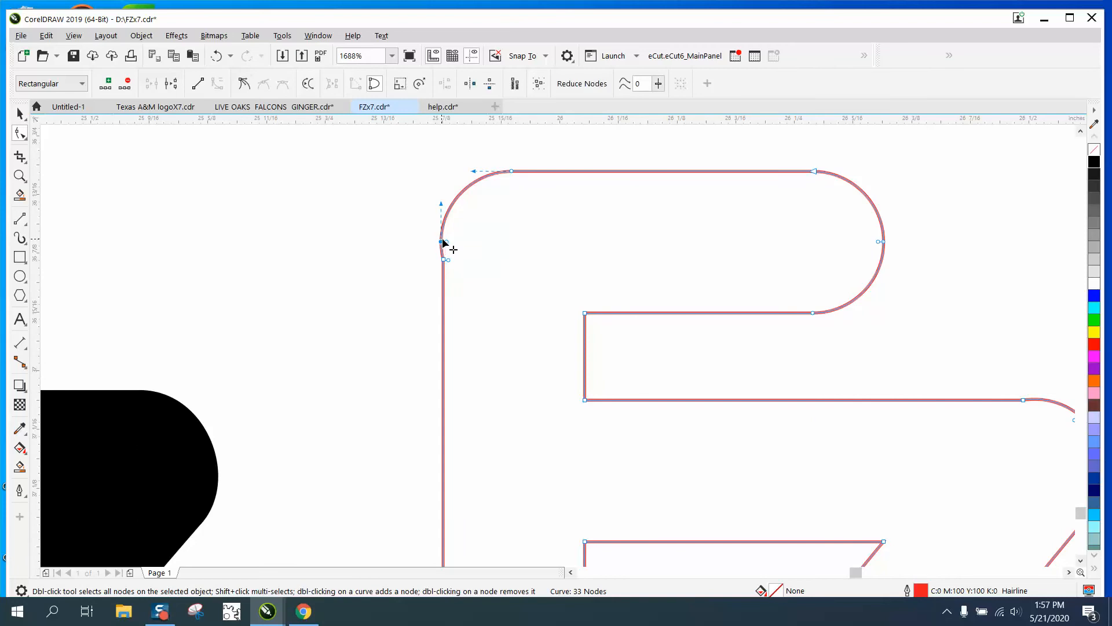
pyautogui.press('Delete')
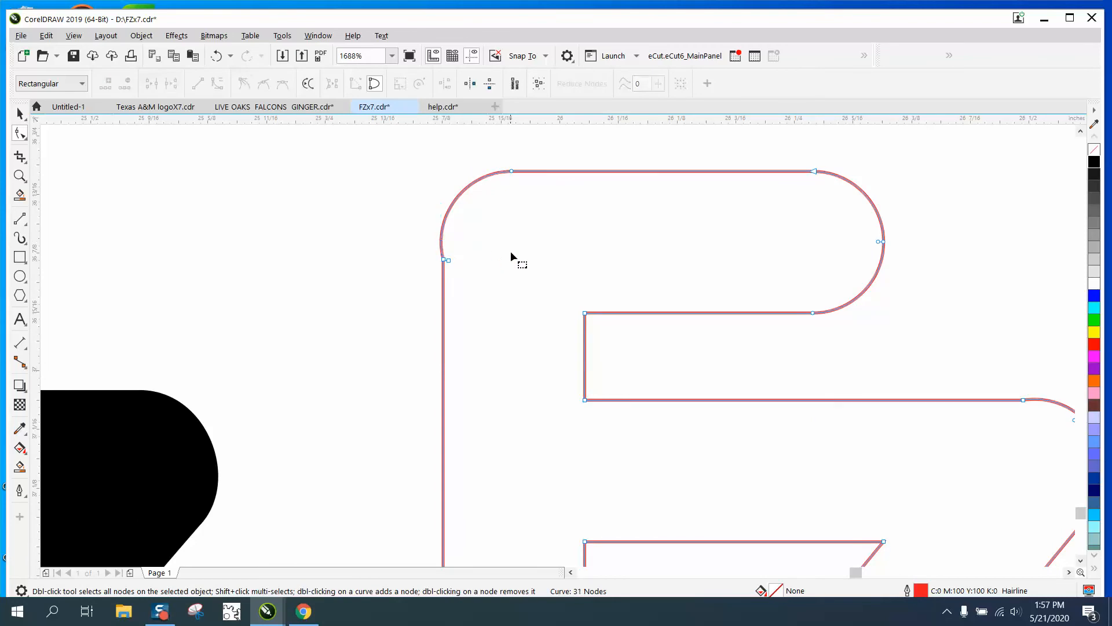
pyautogui.click(449, 260)
pyautogui.press('Delete')
# Step: Adjust the curve handle of the stem node so the F's upper outer corner flows smoothly into the straight edge
pyautogui.click(444, 259)
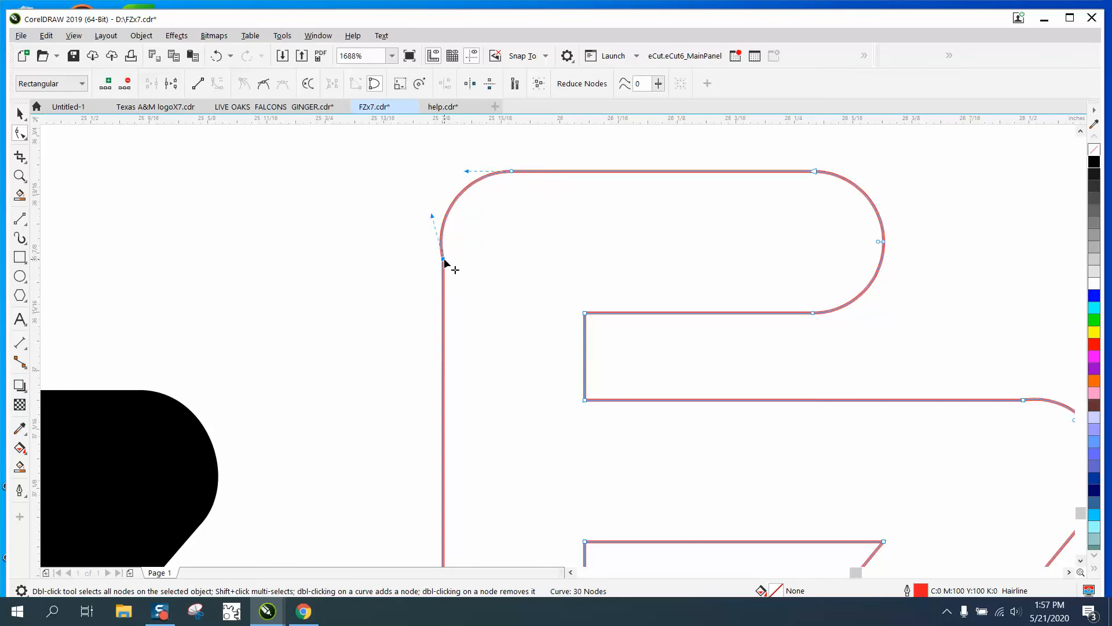
pyautogui.moveTo(431, 215); pyautogui.dragTo(446, 202)
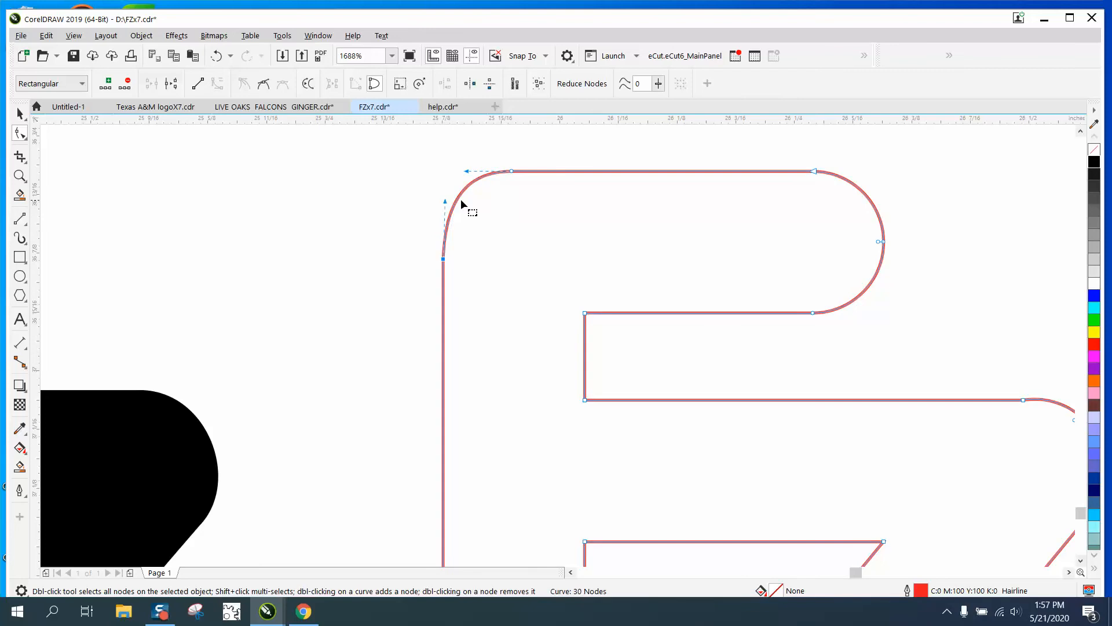
pyautogui.click(435, 206)
pyautogui.click(443, 260)
# Step: Move the reference image back beneath the FZ outline and align its letters with the red curve
pyautogui.scroll(-2, 278, 221)
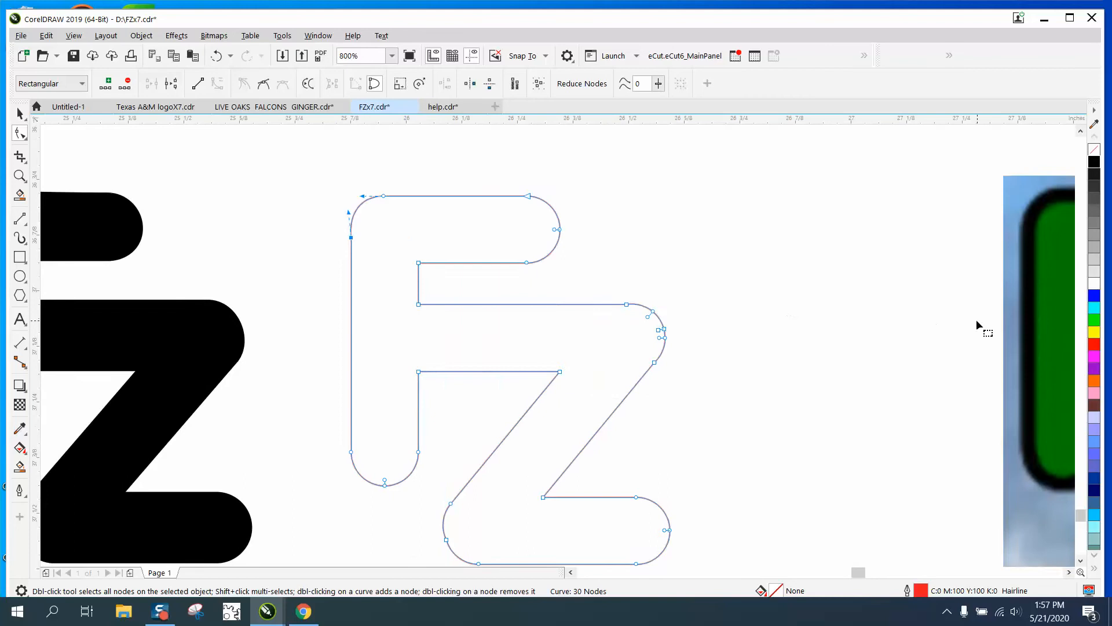
pyautogui.scroll(-1, 852, 314)
pyautogui.click(20, 113)
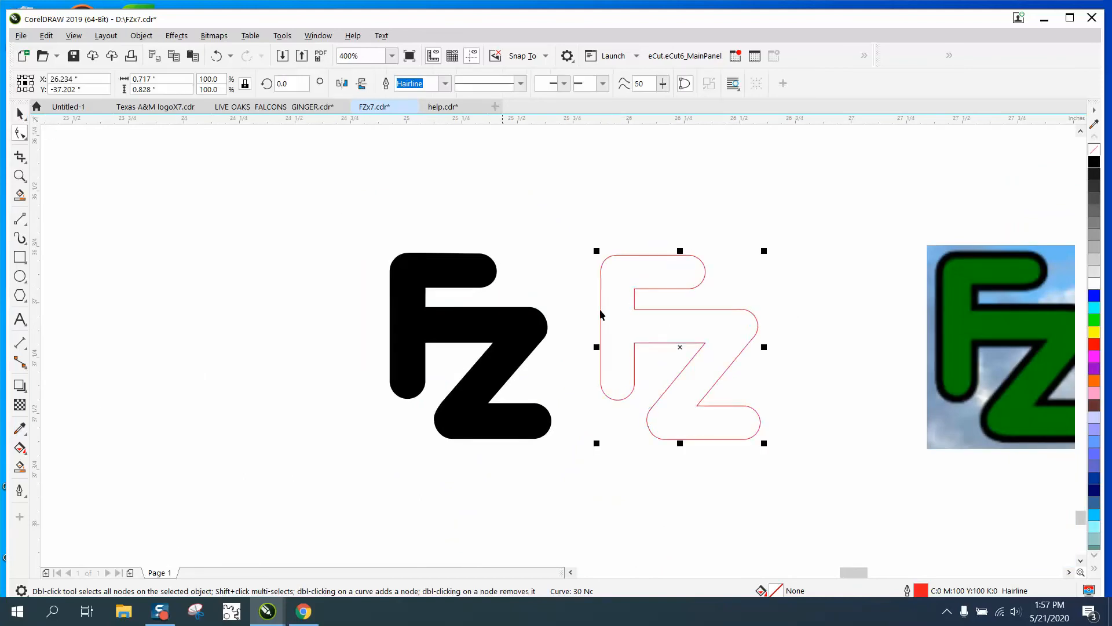
pyautogui.click(1010, 400)
pyautogui.moveTo(1040, 362); pyautogui.dragTo(690, 367)
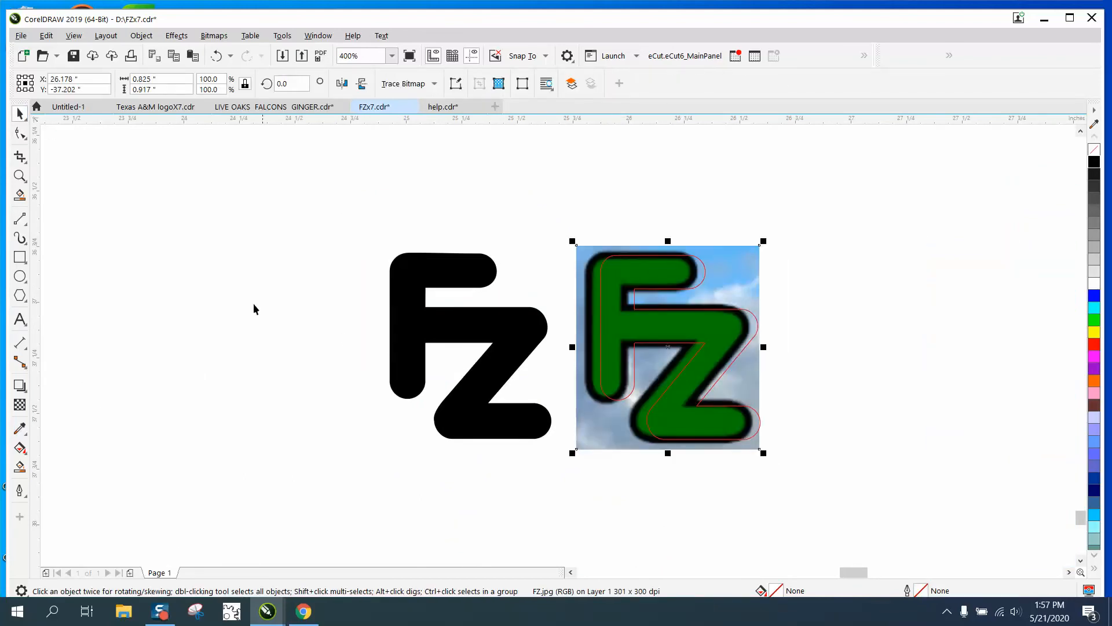
pyautogui.click(19, 176)
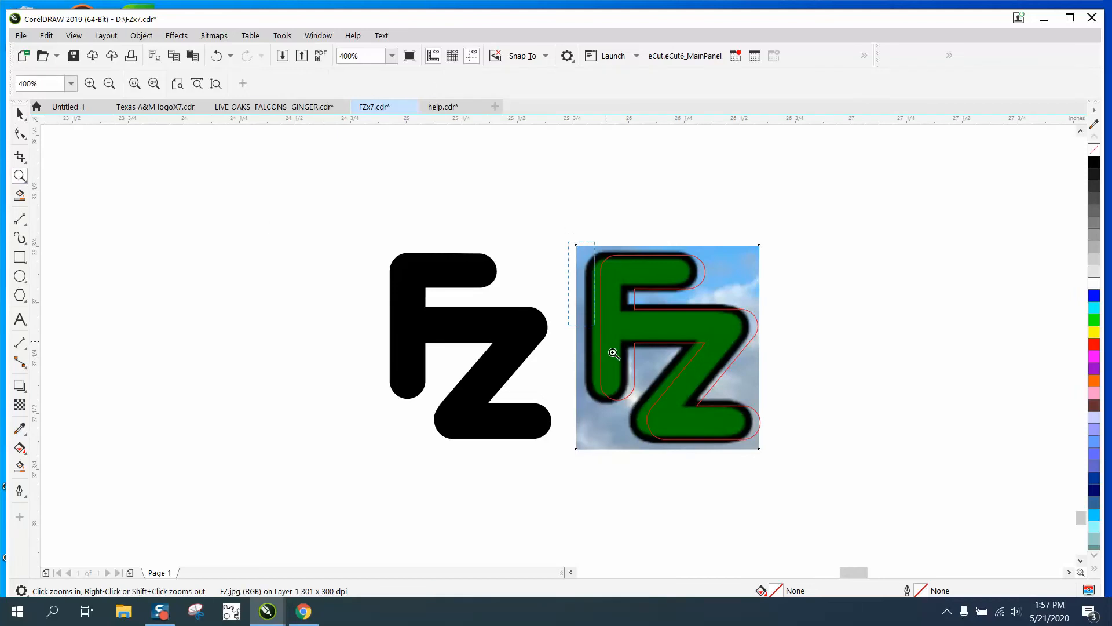
pyautogui.moveTo(617, 253); pyautogui.dragTo(863, 465)
pyautogui.click(20, 114)
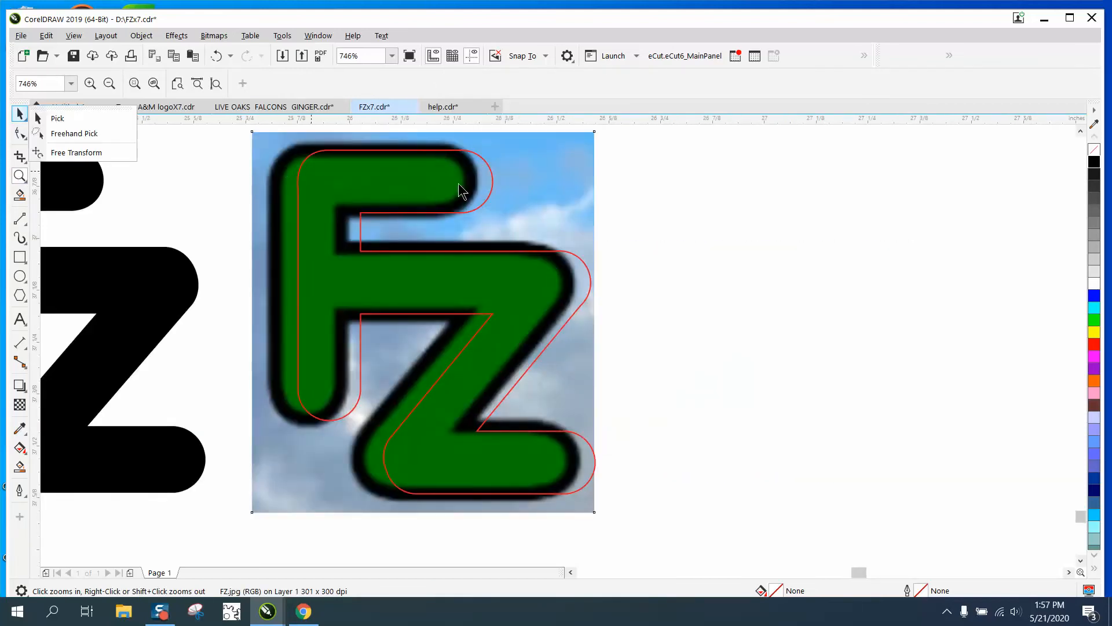
pyautogui.click(554, 196)
pyautogui.click(568, 197)
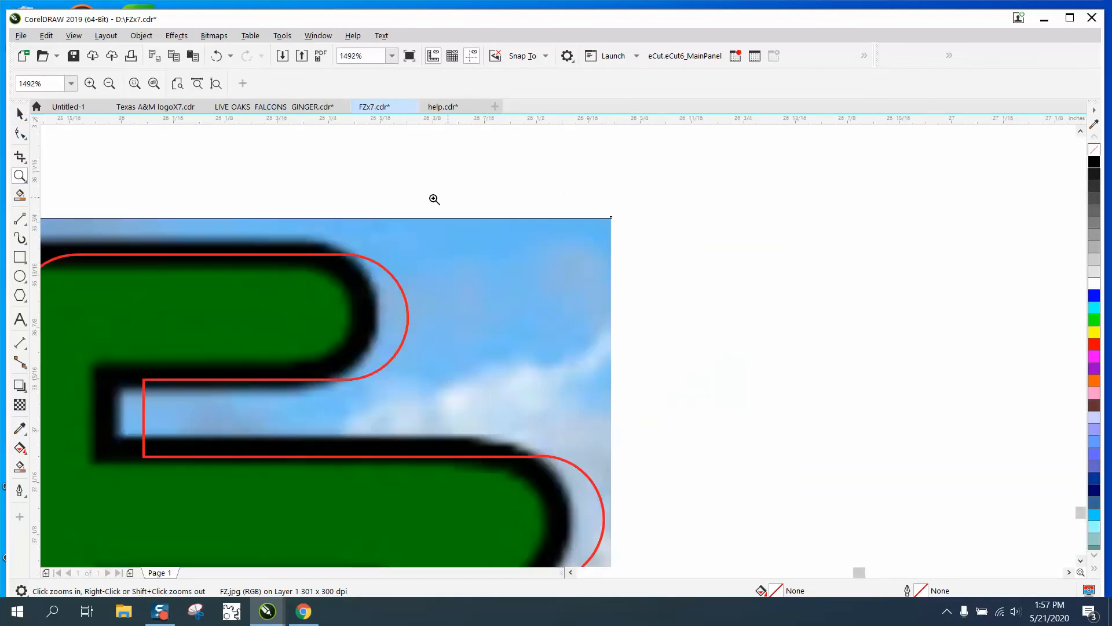
pyautogui.scroll(-1, 589, 277)
pyautogui.click(20, 114)
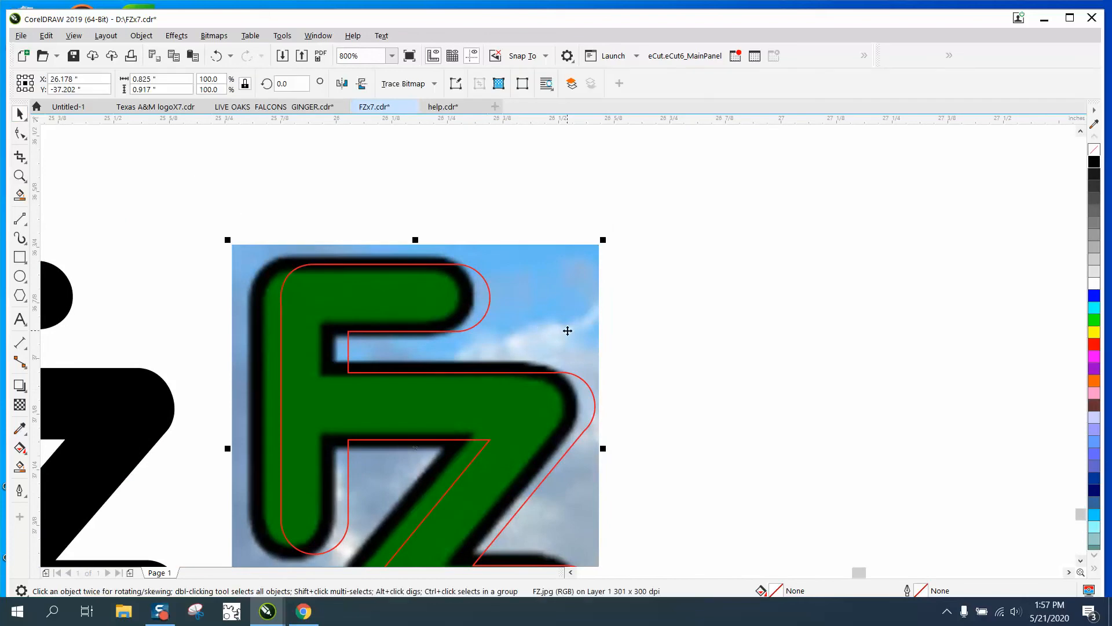
pyautogui.moveTo(567, 330); pyautogui.dragTo(592, 331)
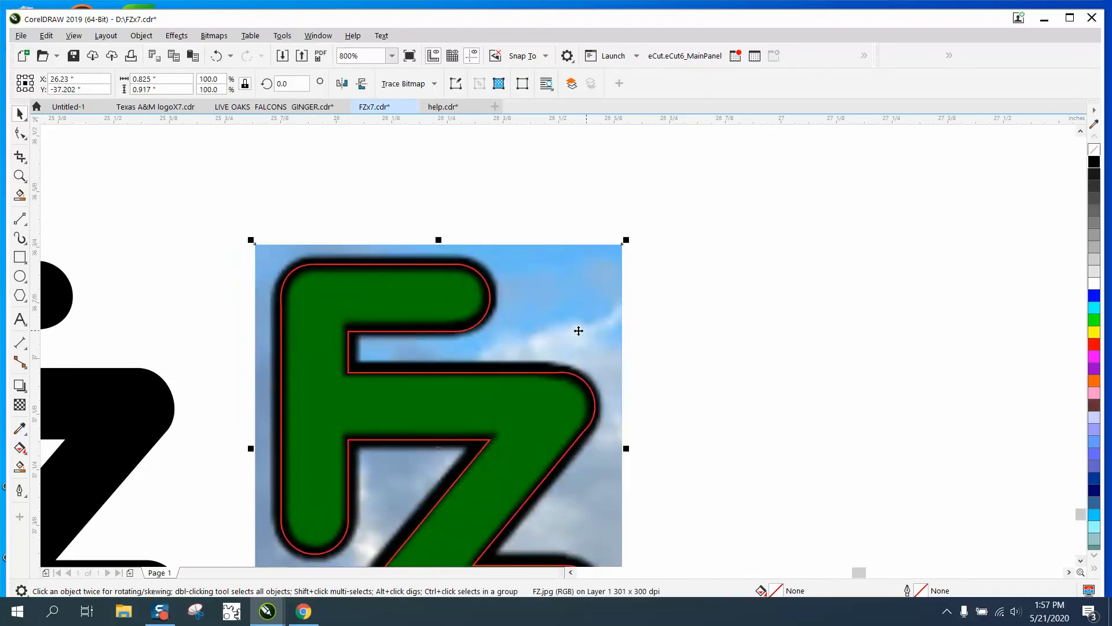
# Step: Delete the surplus node on the Z's lower outer curve beside the diagonal and adjust the curve handles to smooth it
pyautogui.scroll(-1, 542, 330)
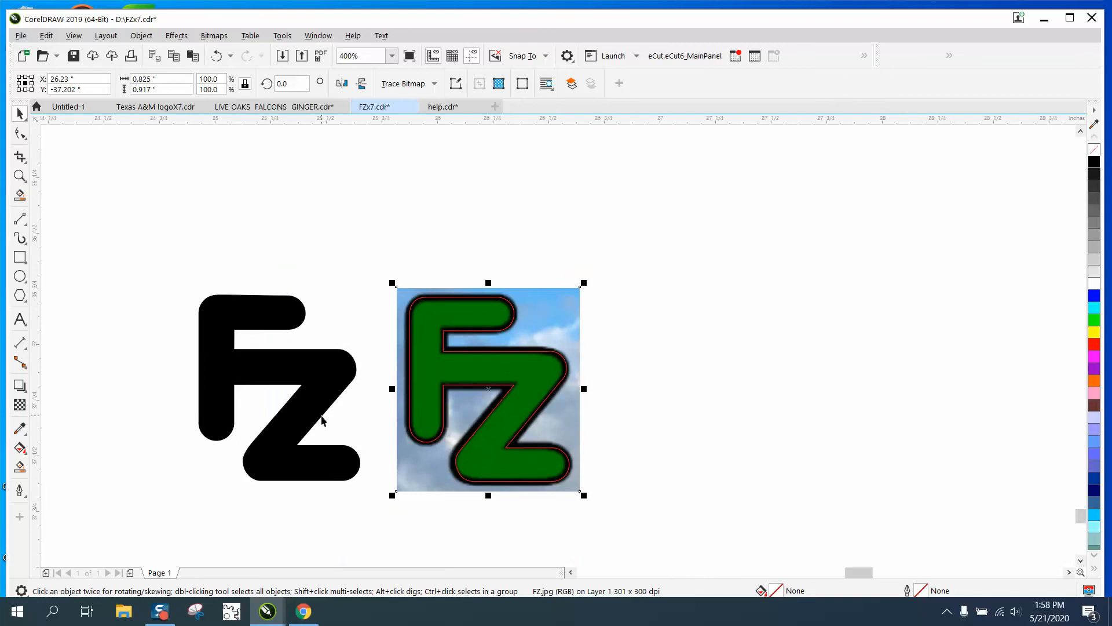
pyautogui.click(19, 175)
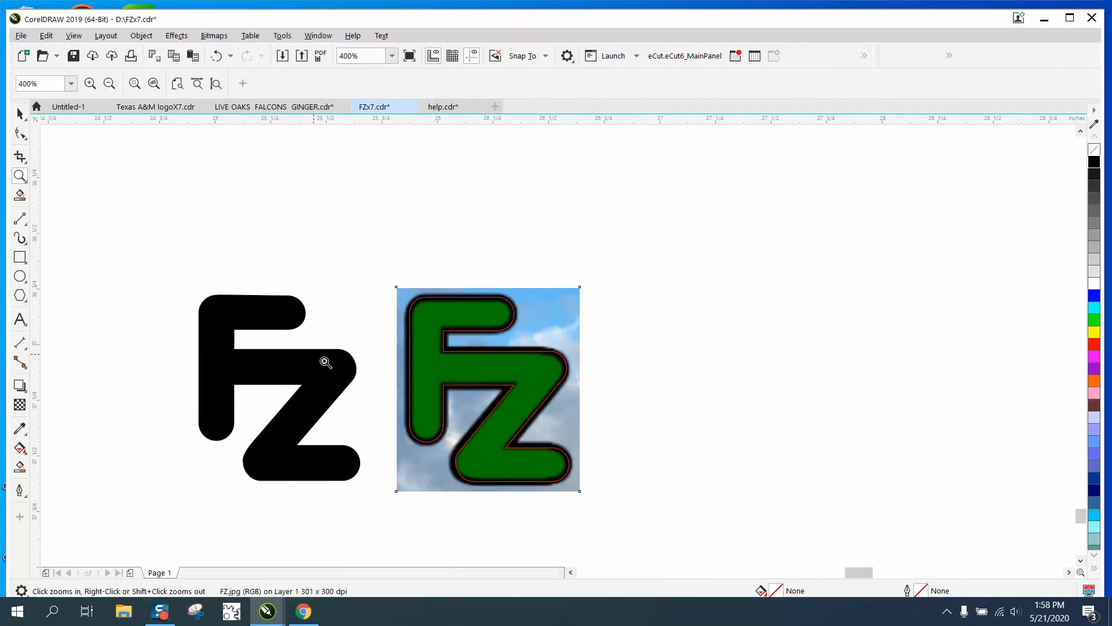
pyautogui.moveTo(410, 395); pyautogui.dragTo(549, 529)
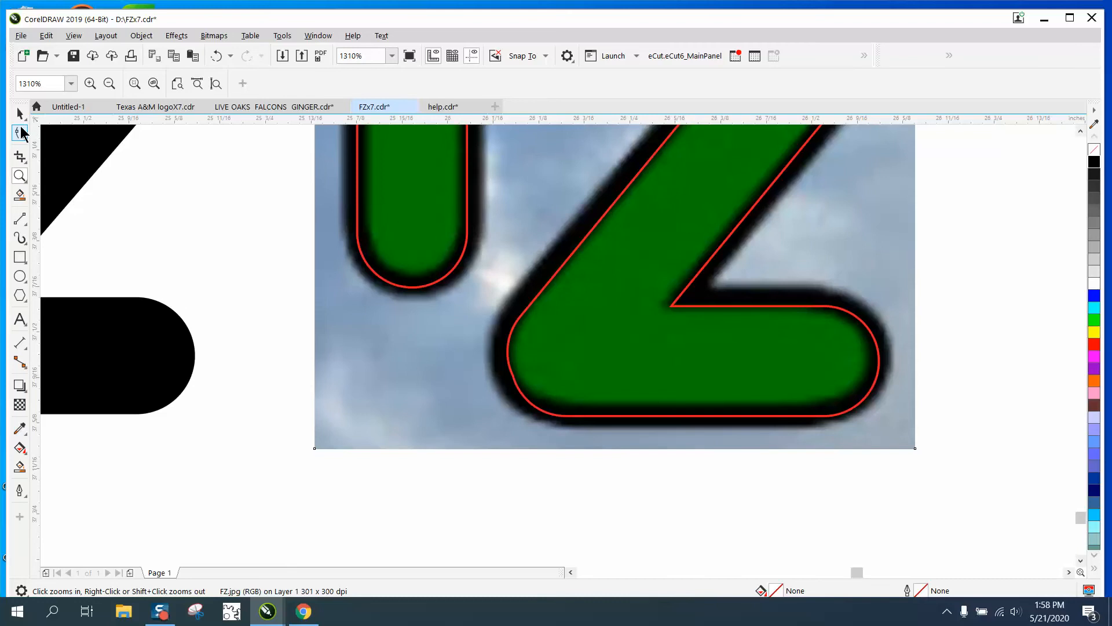
pyautogui.click(21, 132)
pyautogui.click(514, 376)
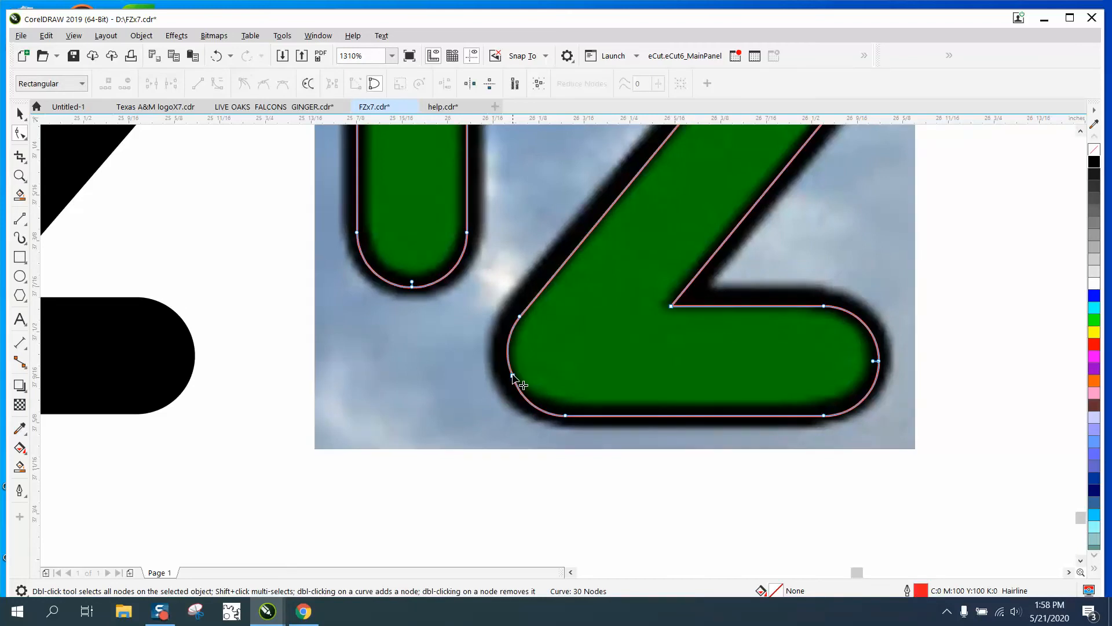
pyautogui.click(518, 382)
pyautogui.press('Delete')
pyautogui.moveTo(520, 318); pyautogui.dragTo(490, 356)
pyautogui.moveTo(482, 360); pyautogui.dragTo(485, 359)
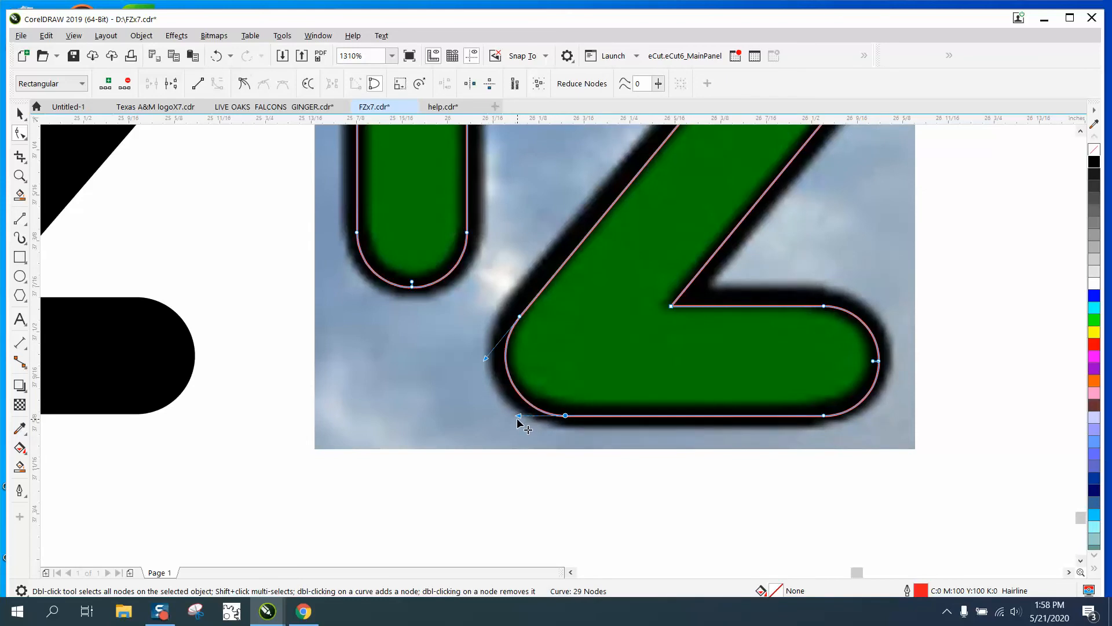
# Step: Delete the cluster of surplus nodes on the rounded corner where the Z's upper bar meets the diagonal
pyautogui.scroll(-2, 490, 409)
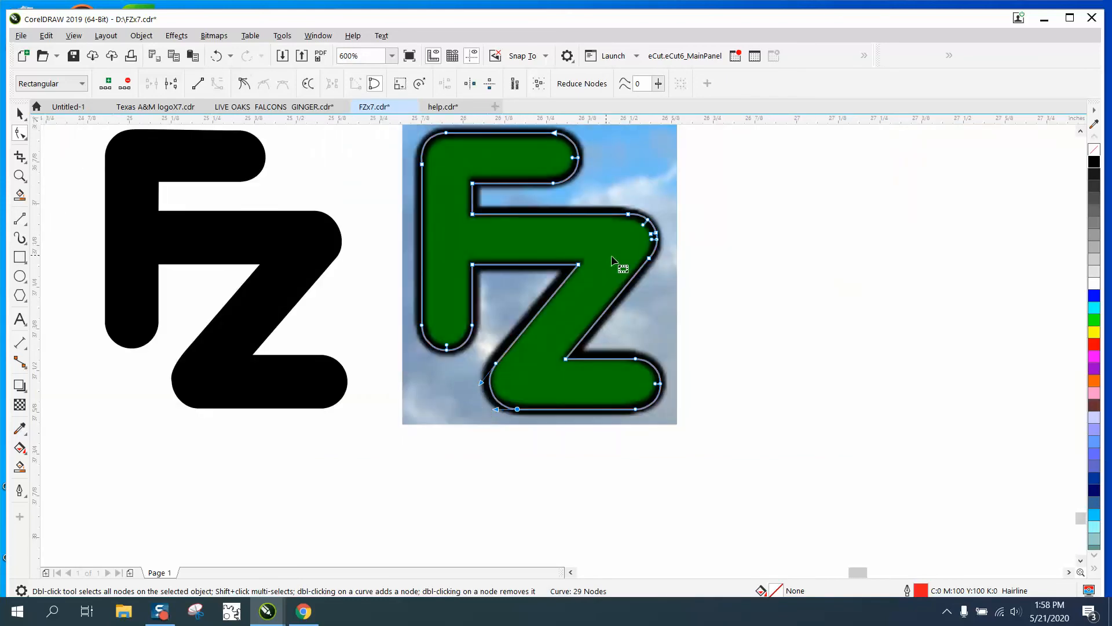
pyautogui.click(677, 226)
pyautogui.moveTo(675, 216); pyautogui.dragTo(640, 248)
pyautogui.press('Delete')
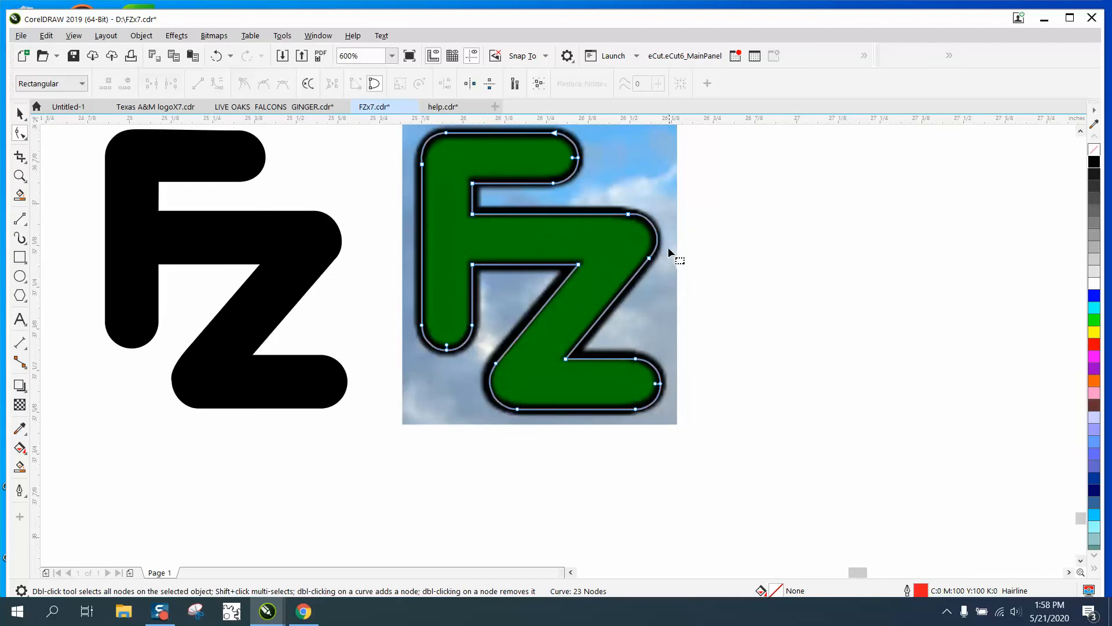
# Step: Delete the middle nodes on the rounded ends of the F's top bar and stem
pyautogui.moveTo(585, 153); pyautogui.dragTo(553, 162)
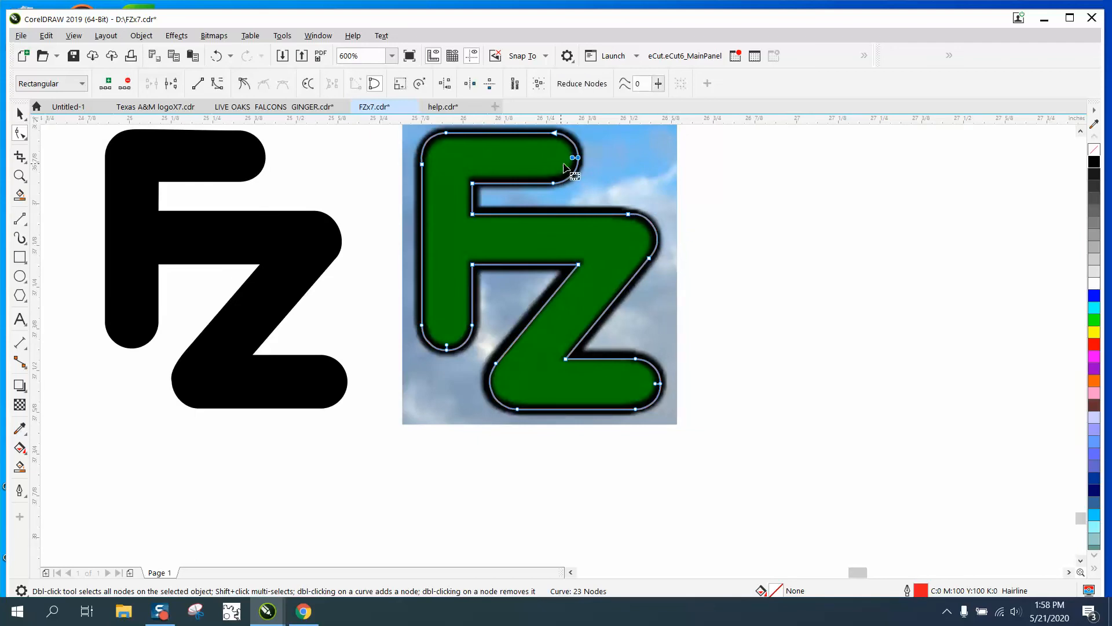
pyautogui.press('Delete')
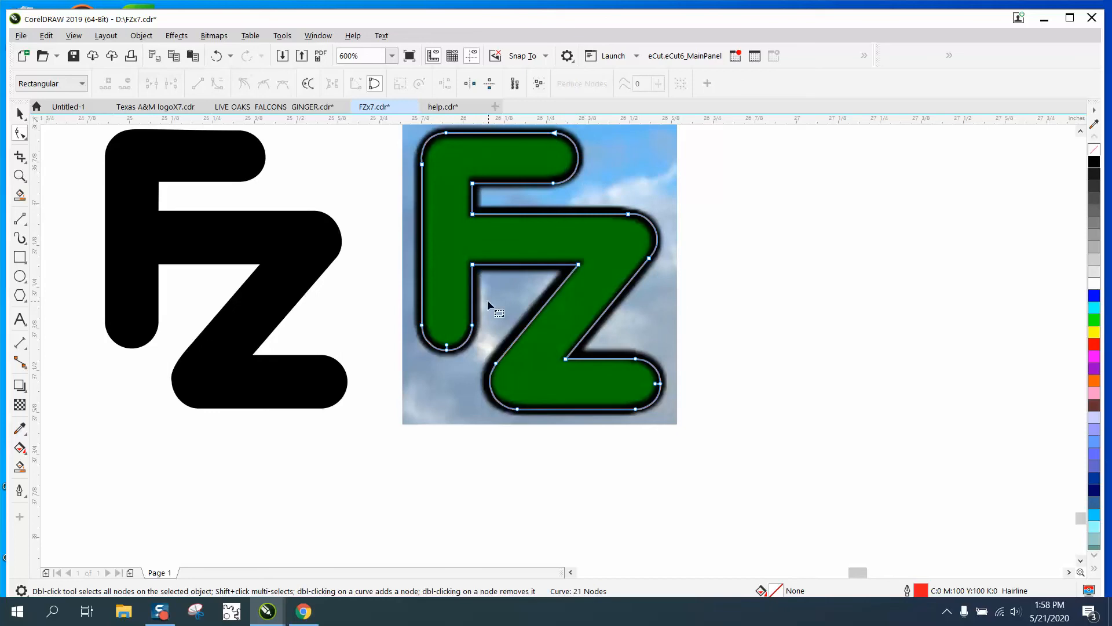
pyautogui.moveTo(442, 313); pyautogui.dragTo(460, 356)
pyautogui.press('Delete')
pyautogui.click(19, 113)
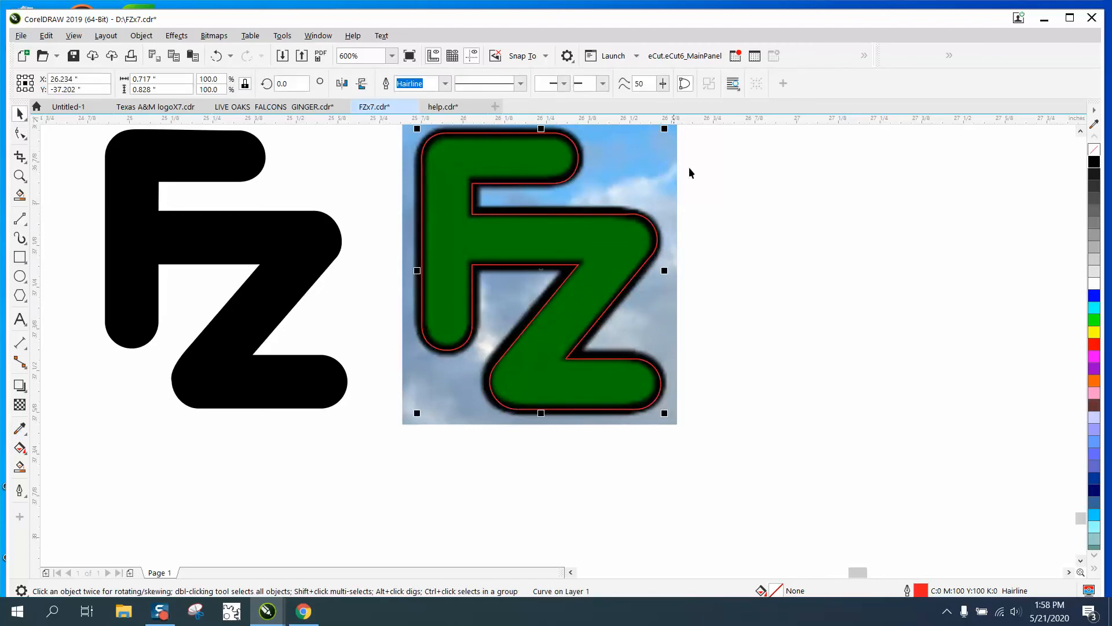
# Step: Set the nudge distance to 1 inch and nudge the reference image once to the right, off the outline
pyautogui.click(754, 191)
pyautogui.click(470, 85)
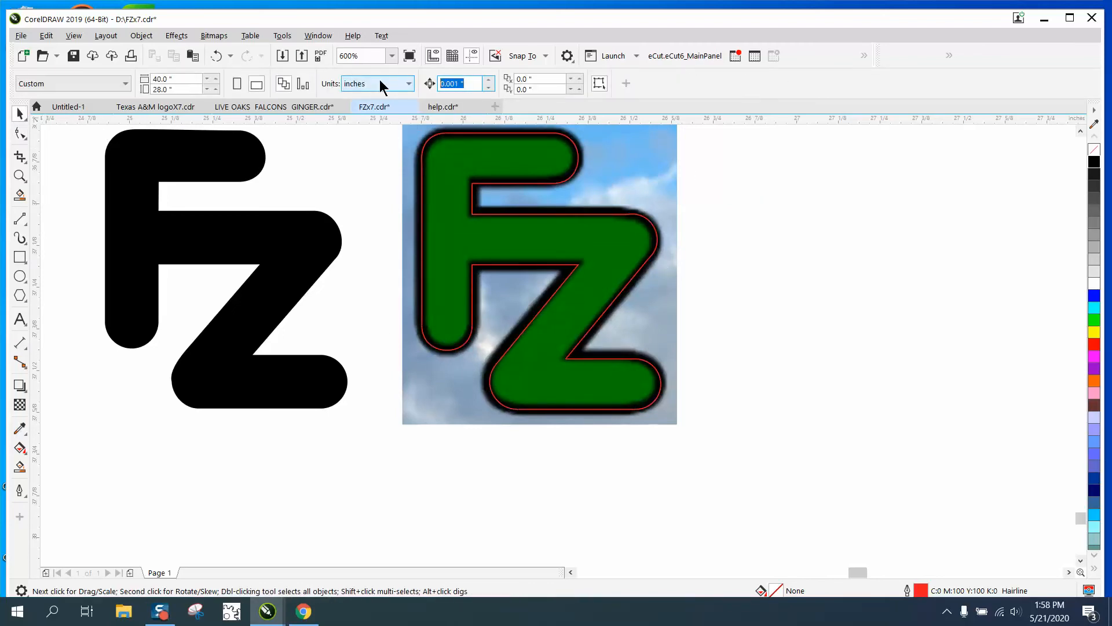
pyautogui.click(614, 168)
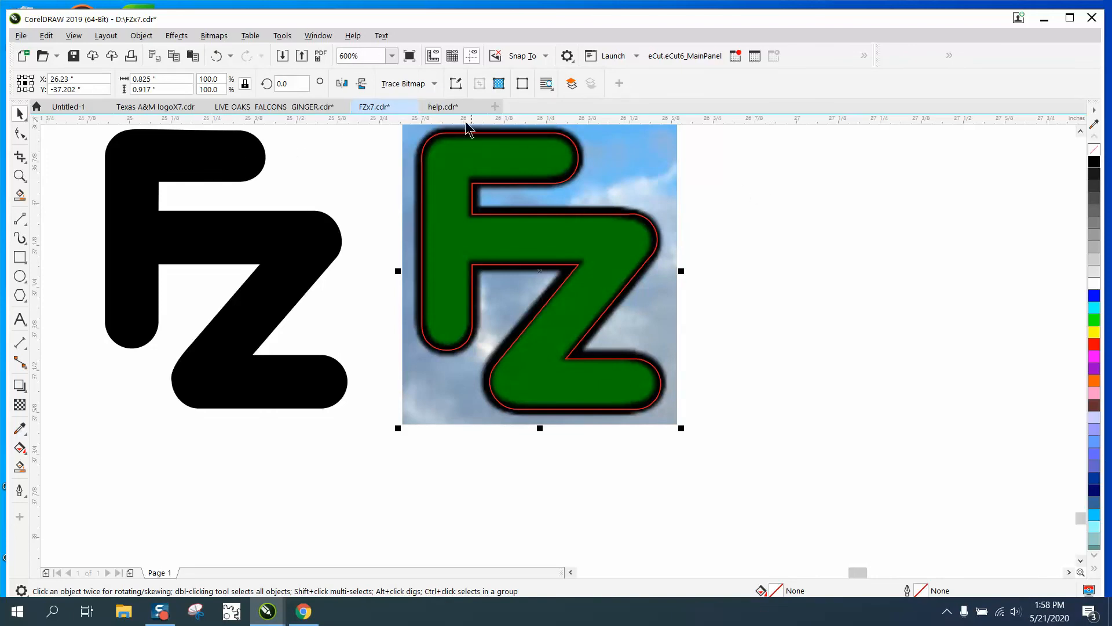
pyautogui.click(735, 193)
pyautogui.click(461, 83)
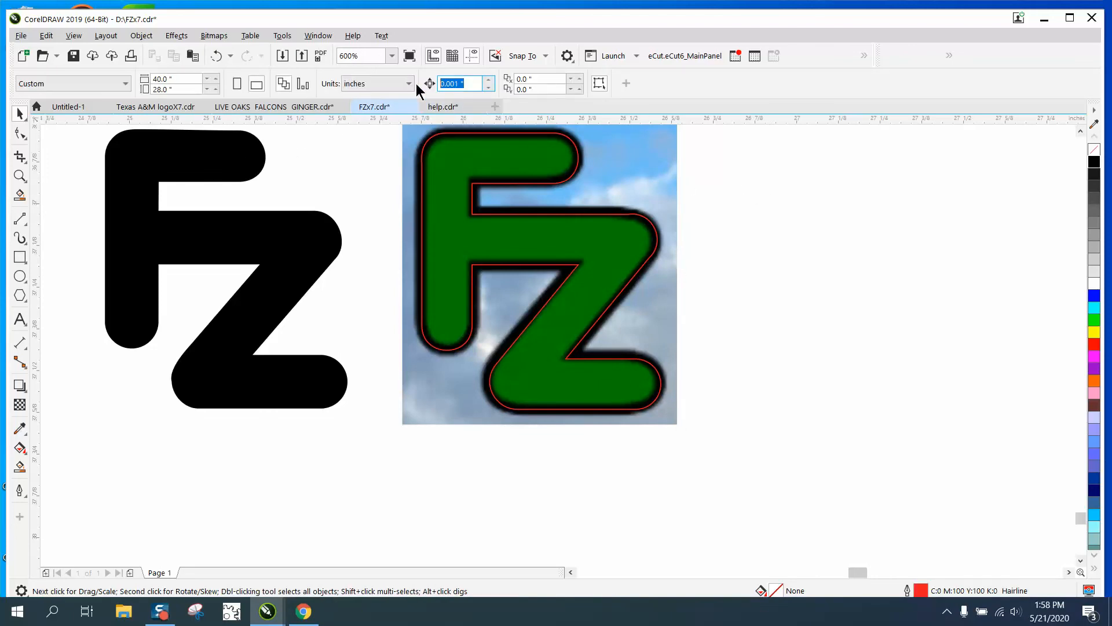
pyautogui.write('1')
pyautogui.click(620, 155)
pyautogui.press('Right')
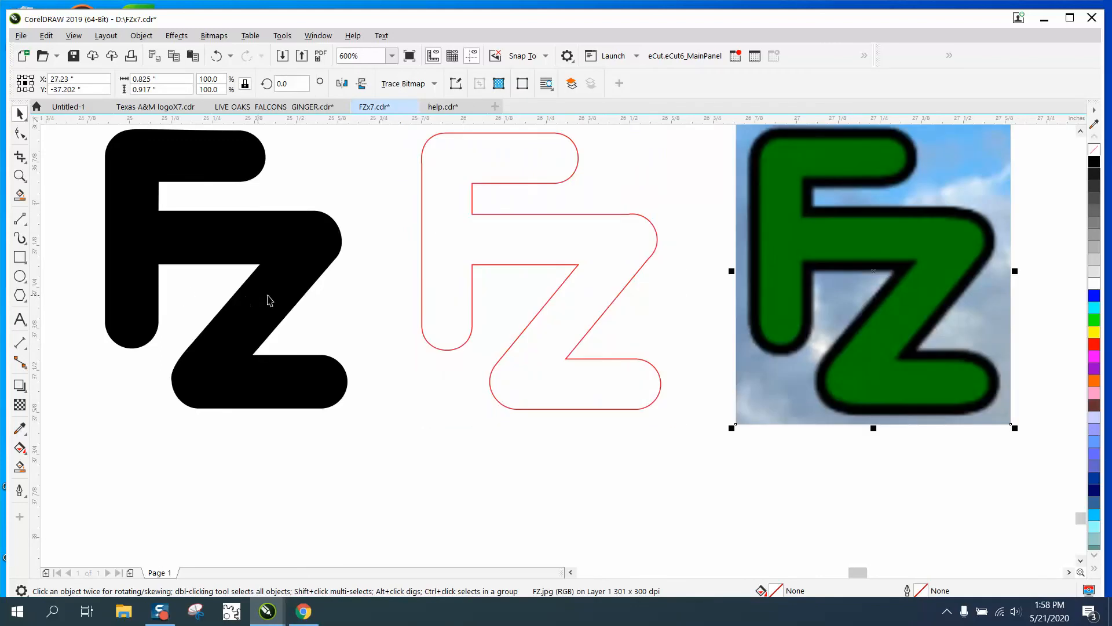
# Step: Adjust the curve handles on the rounded right end of the Z's upper bar so the curve runs smoothly from the straight top edge
pyautogui.click(20, 176)
pyautogui.moveTo(554, 187); pyautogui.dragTo(679, 239)
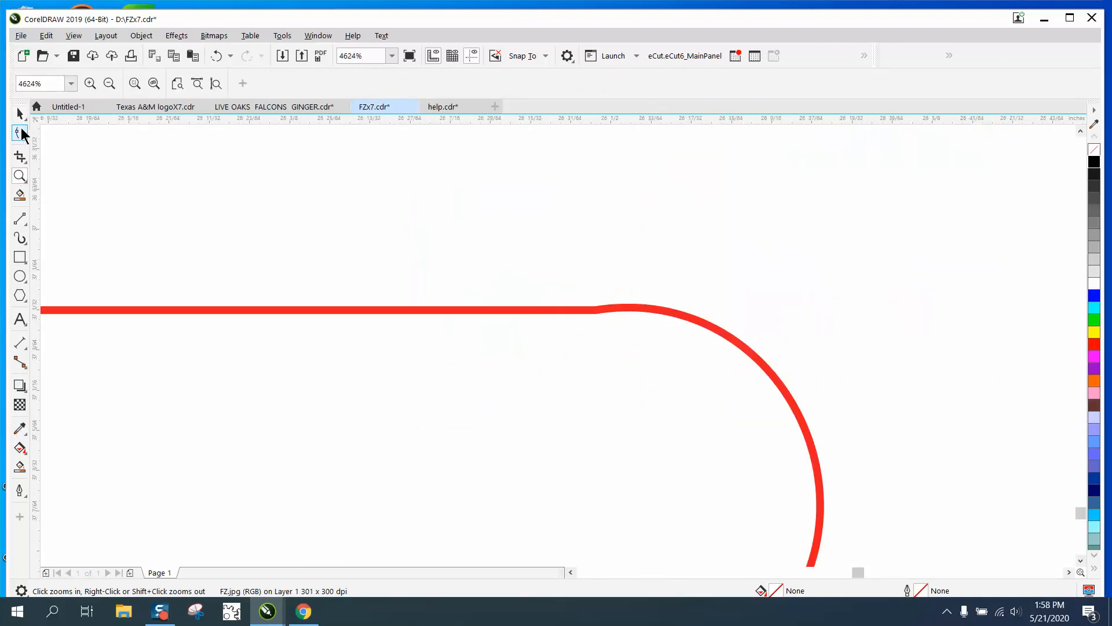
pyautogui.click(19, 133)
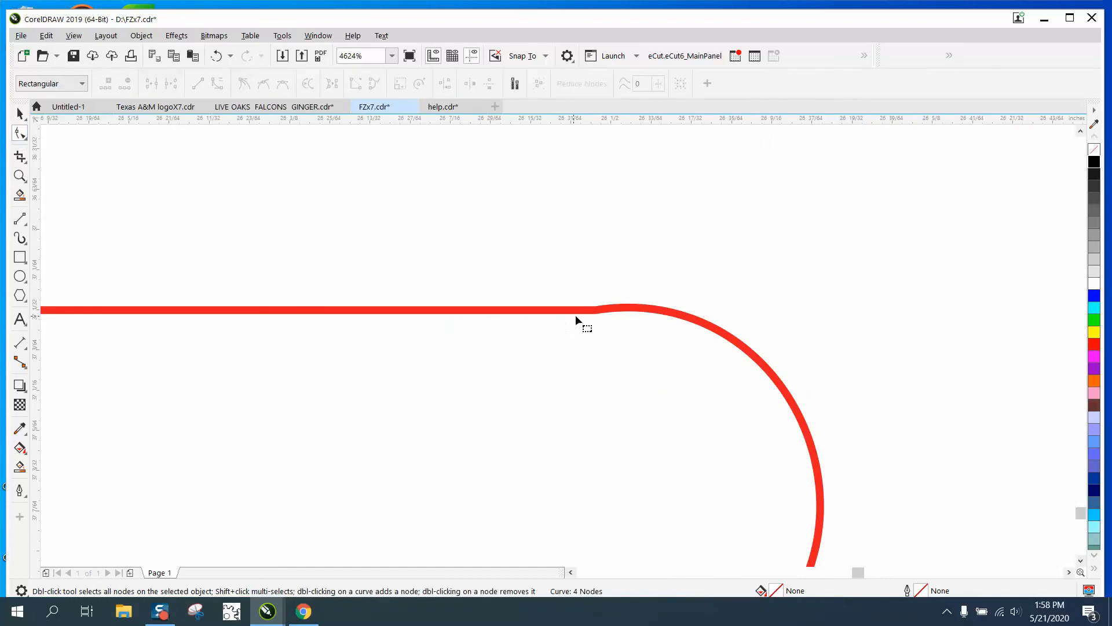
pyautogui.click(593, 311)
pyautogui.click(595, 311)
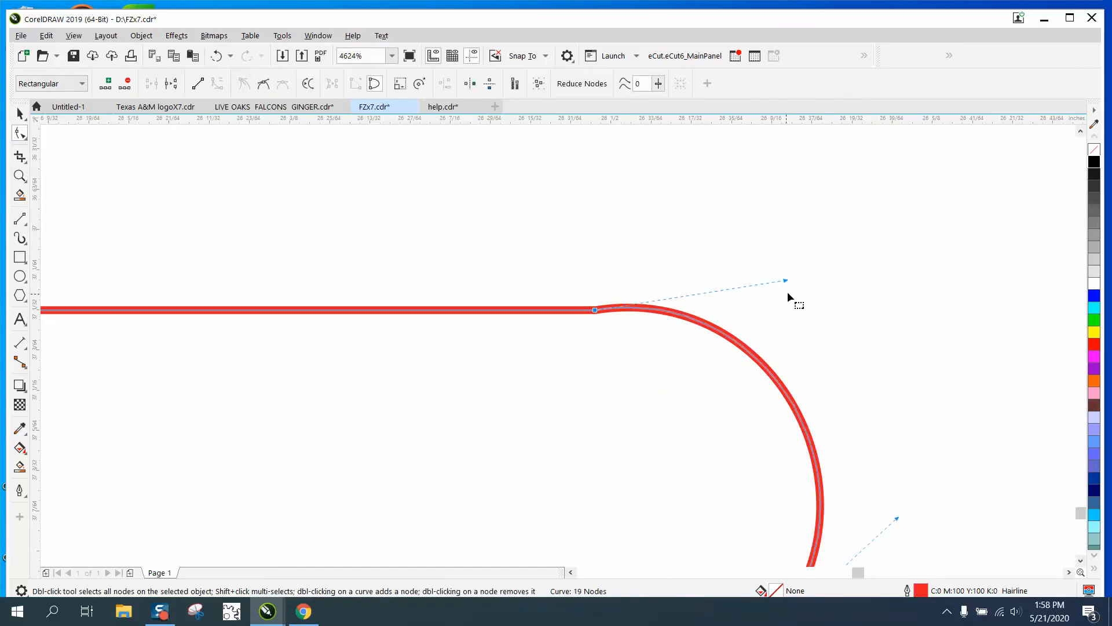
pyautogui.moveTo(788, 295)
pyautogui.mouseDown()
pyautogui.moveTo(787, 286)
pyautogui.moveTo(802, 307)
pyautogui.mouseUp()
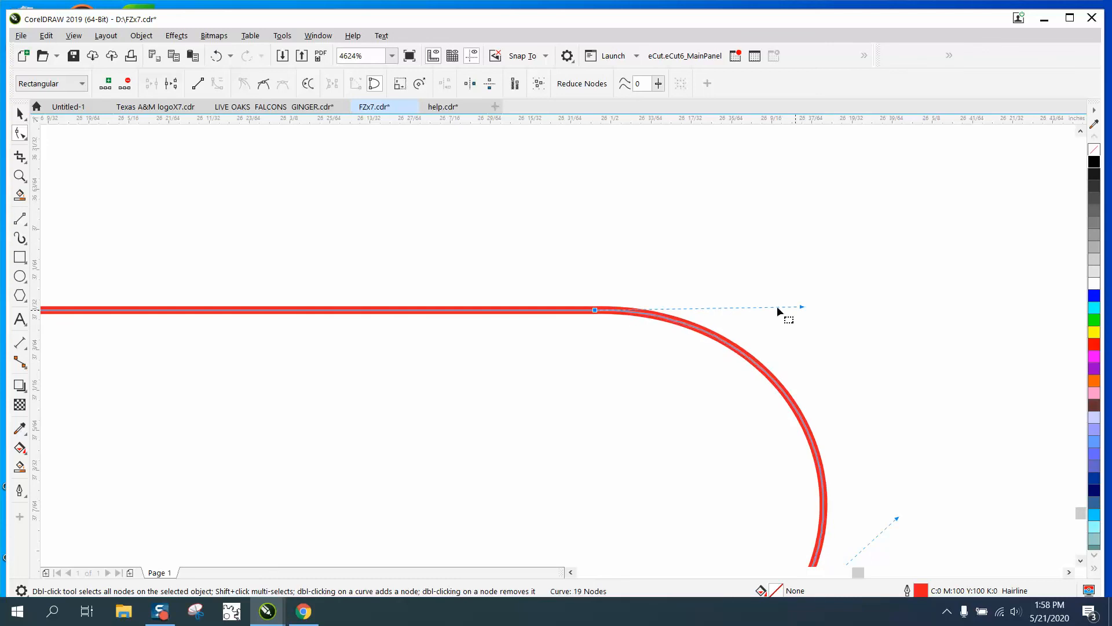
pyautogui.scroll(-3, 255, 173)
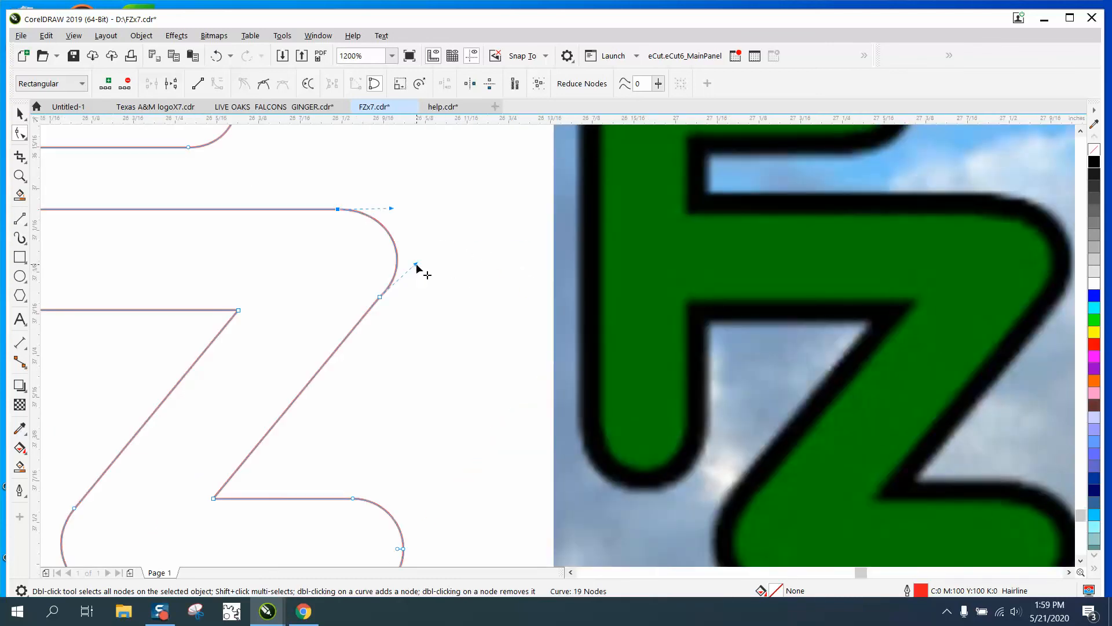
pyautogui.moveTo(416, 265); pyautogui.dragTo(419, 254)
pyautogui.scroll(-3, 432, 267)
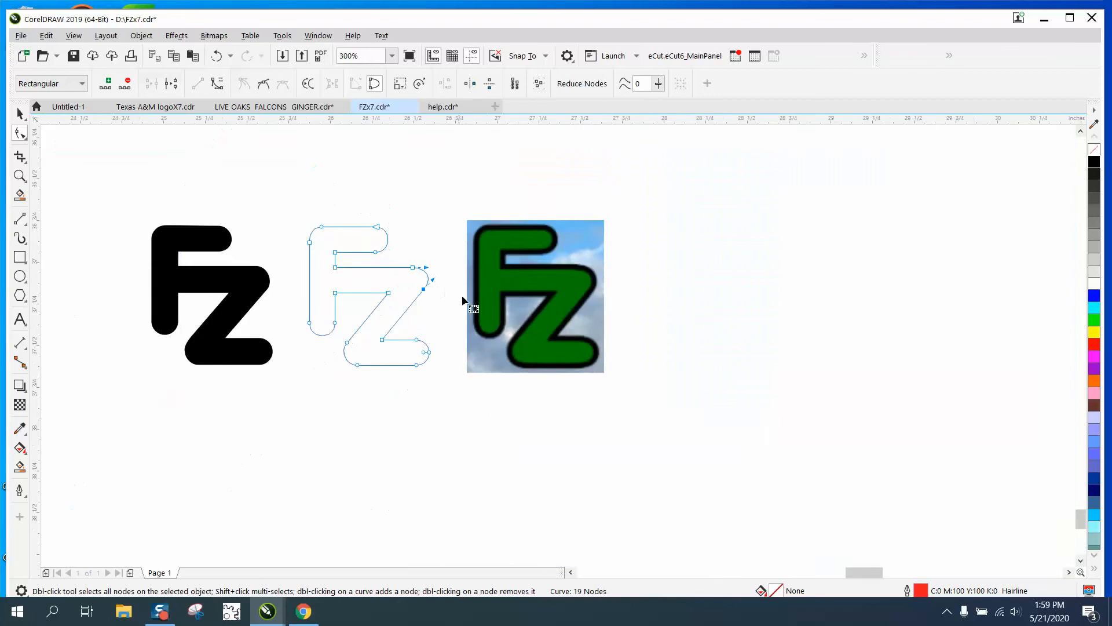
# Step: Fill the traced FZ logo with black and remove its red outline
pyautogui.click(24, 112)
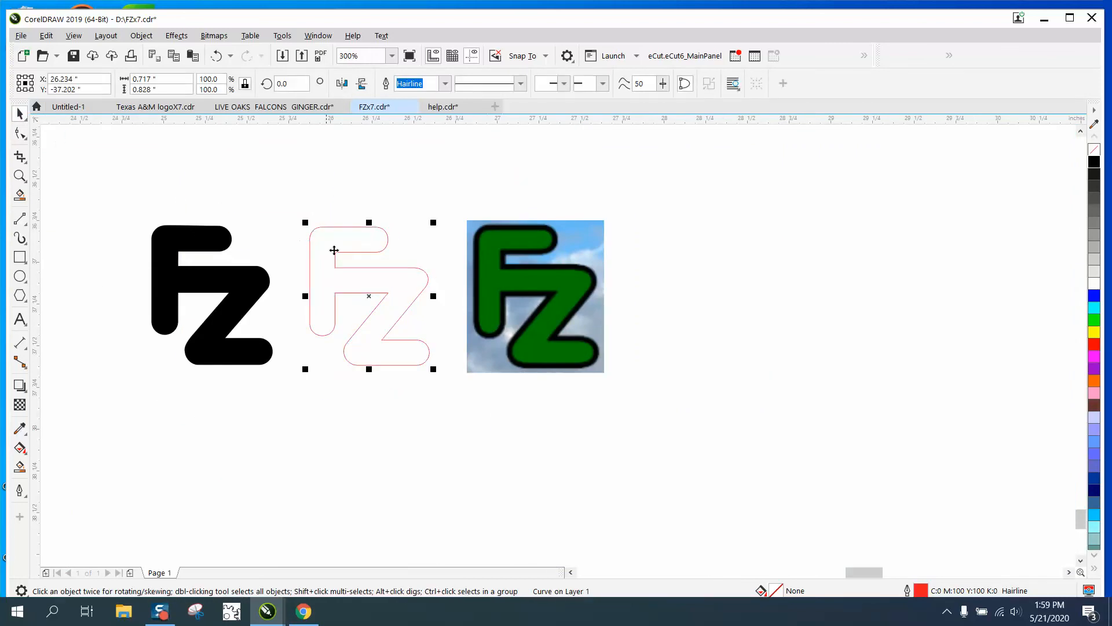
pyautogui.click(1094, 162)
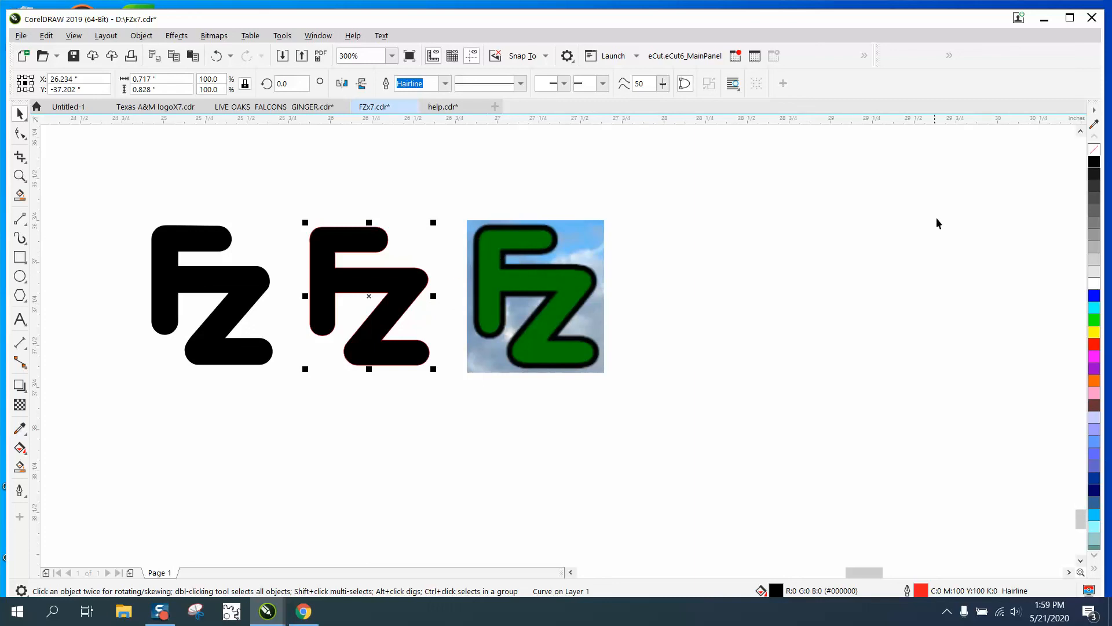
pyautogui.rightClick(1092, 151)
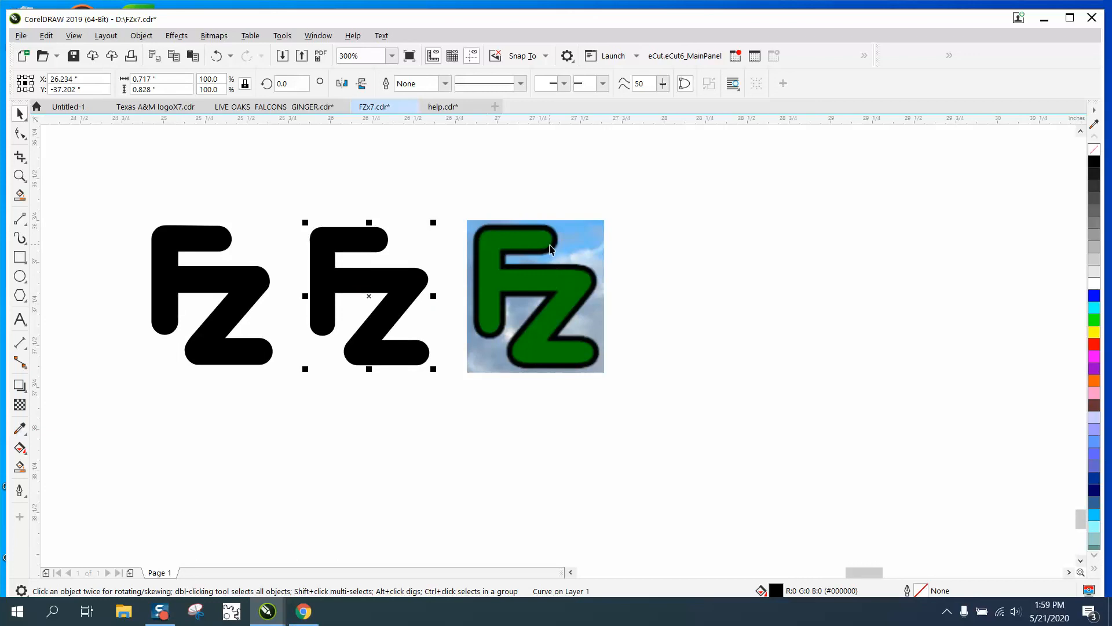
# Step: Remove the traced logo's fill and give it a black outline 3.0 pt wide, with the outline width units set to points
pyautogui.click(1093, 150)
pyautogui.rightClick(1094, 162)
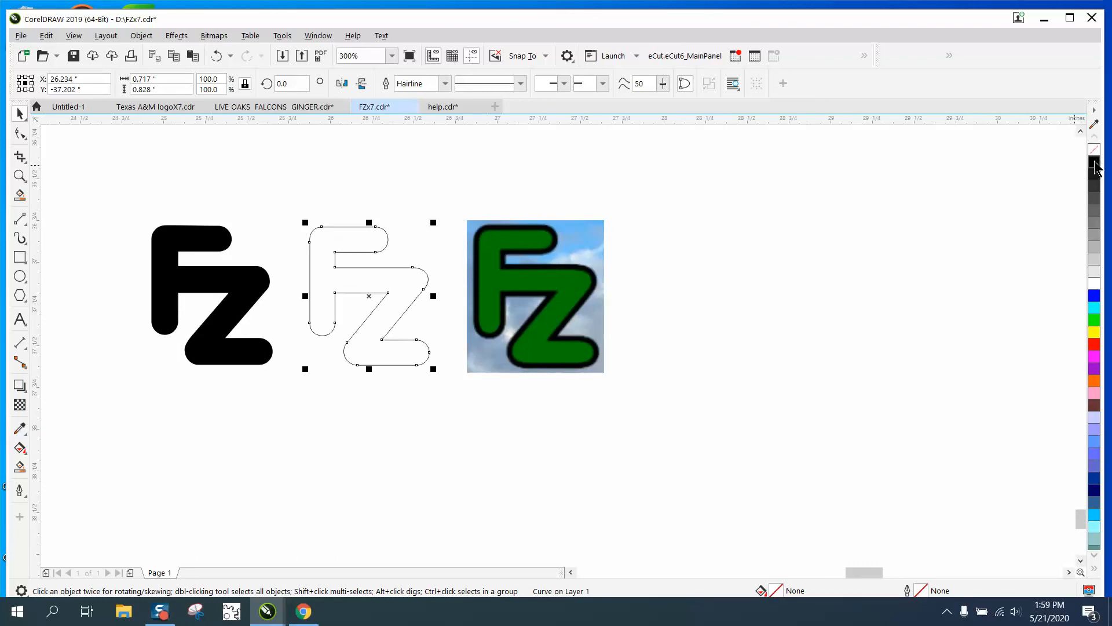
pyautogui.doubleClick(923, 597)
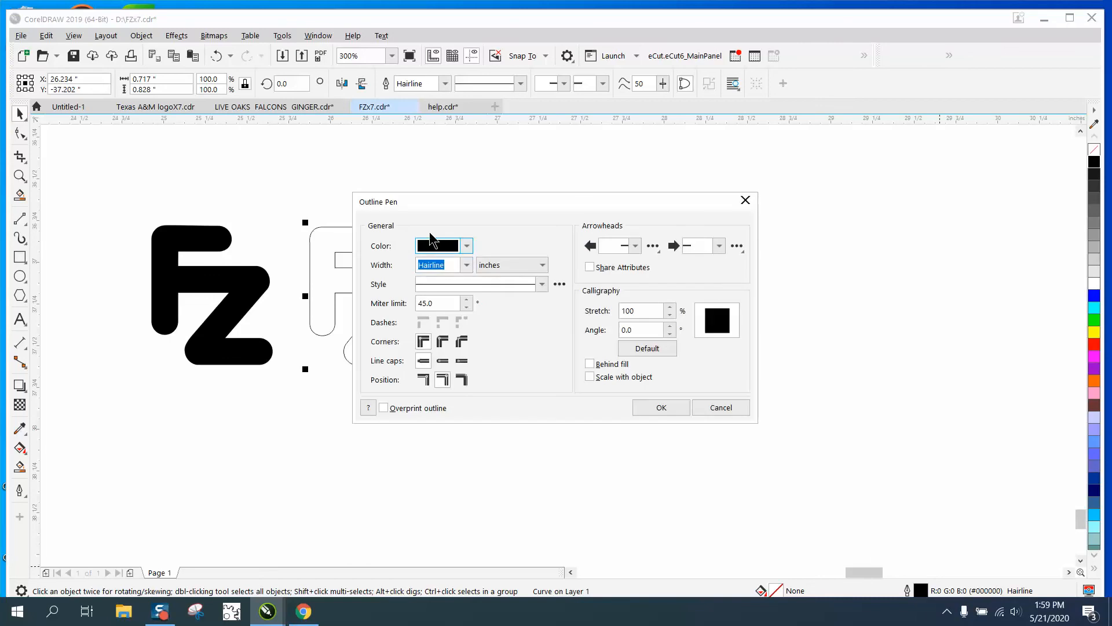
pyautogui.click(467, 265)
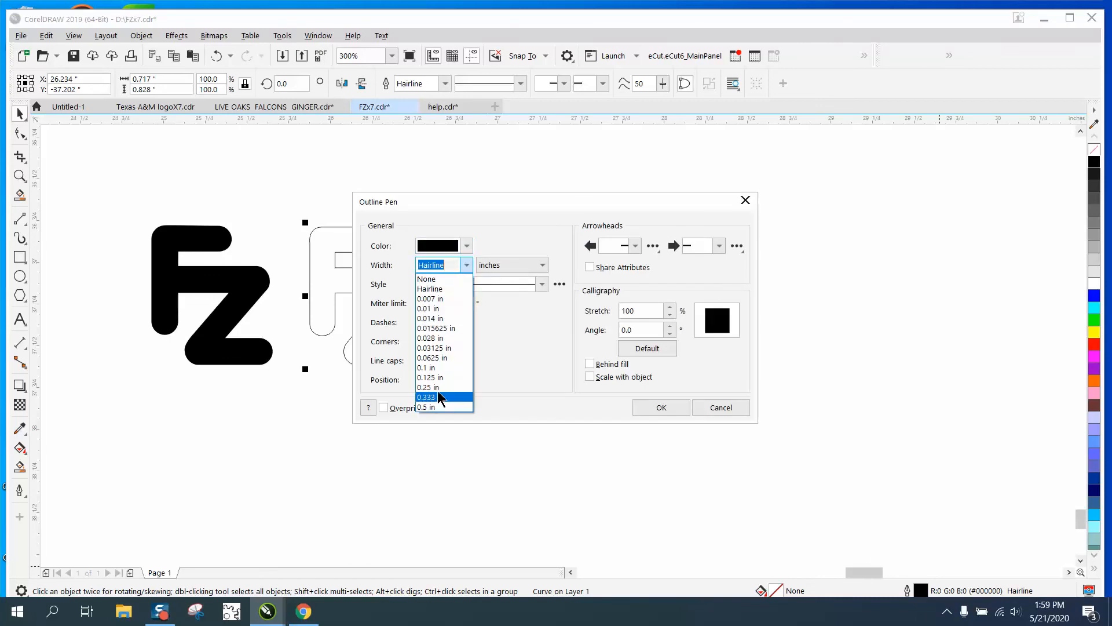
pyautogui.click(548, 268)
pyautogui.click(549, 267)
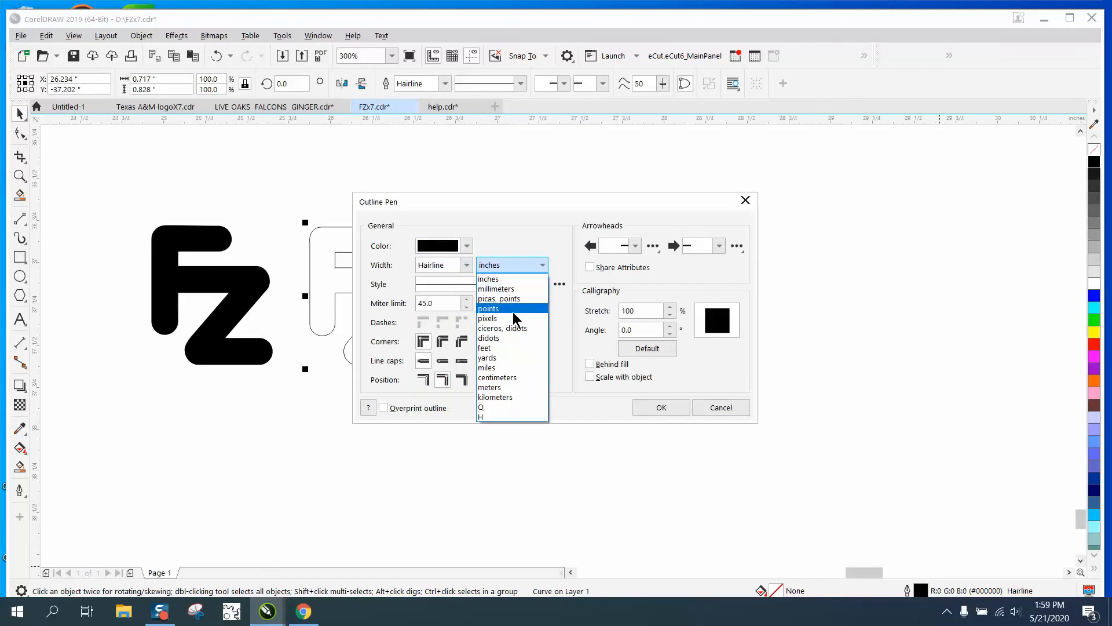
pyautogui.click(500, 307)
pyautogui.click(466, 264)
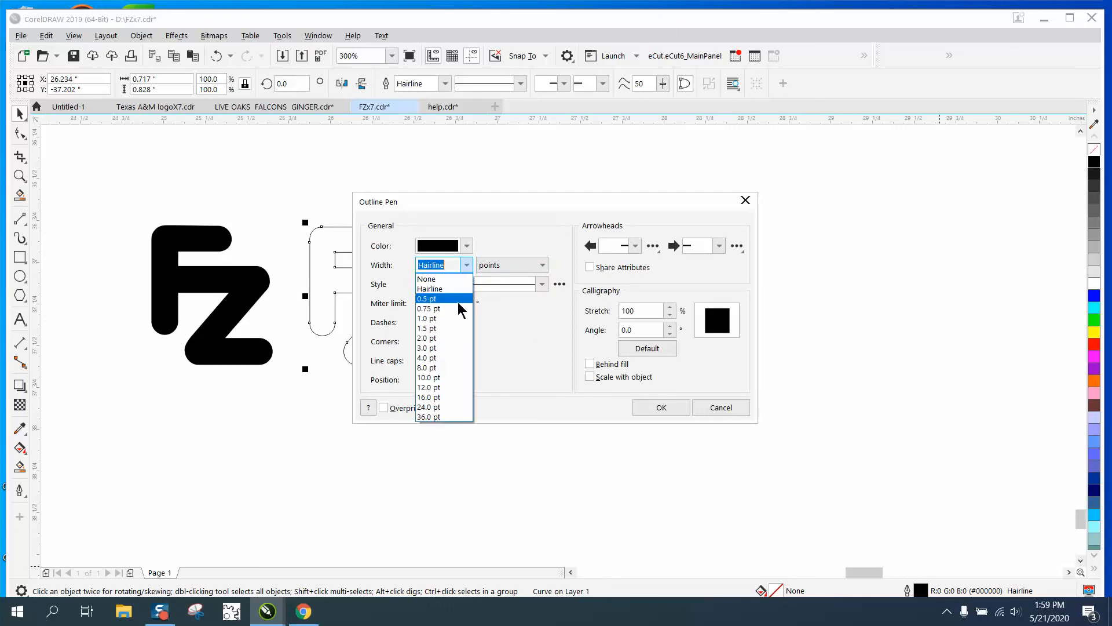
pyautogui.click(435, 372)
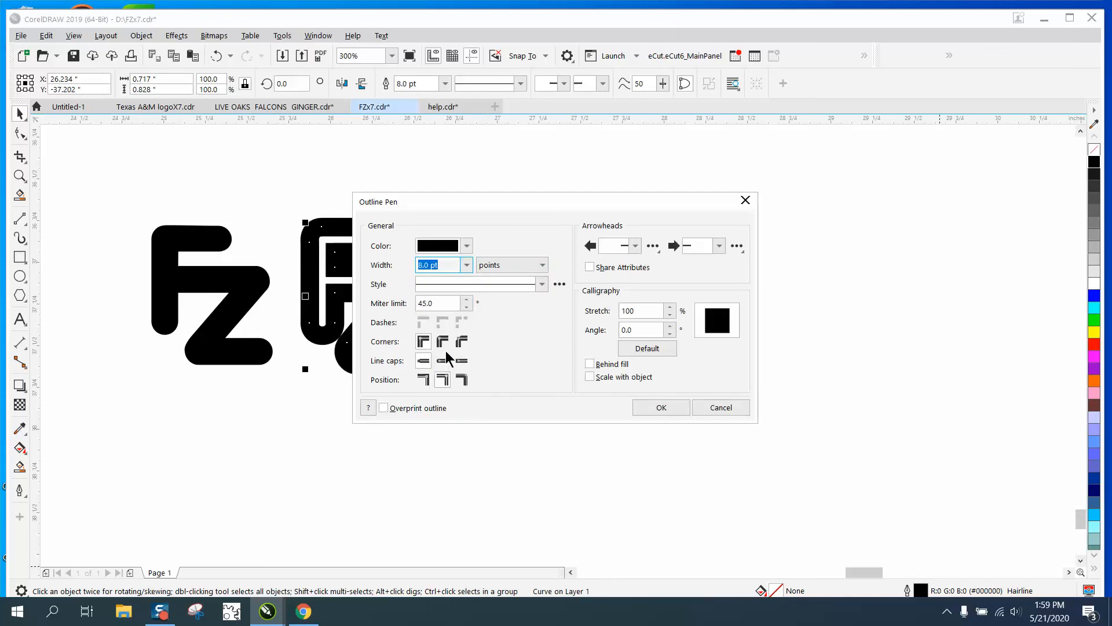
pyautogui.click(467, 266)
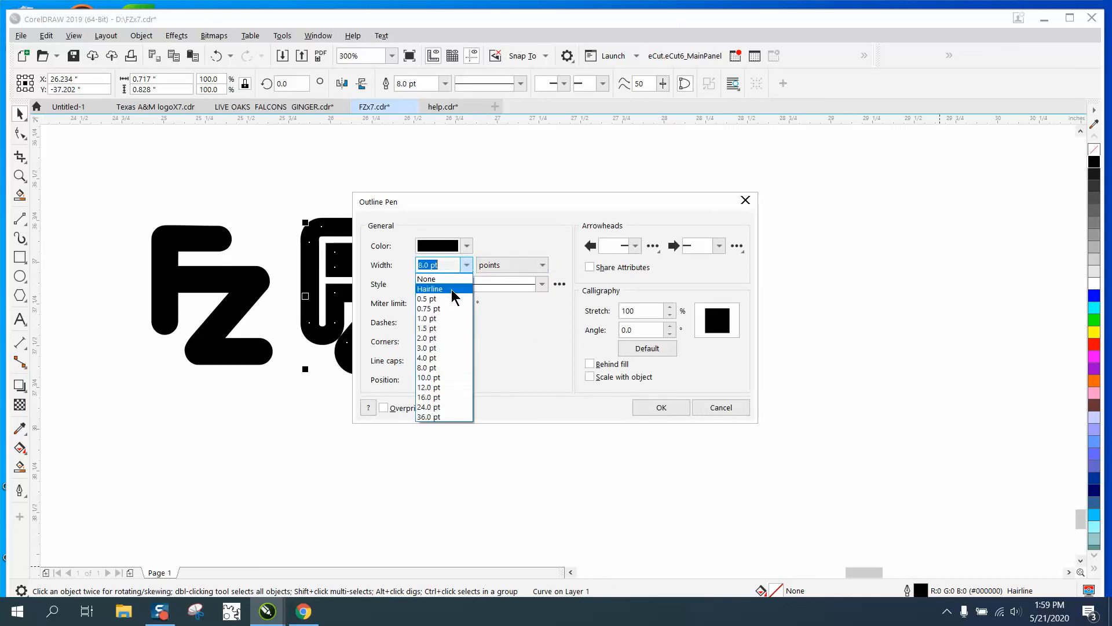
pyautogui.click(434, 348)
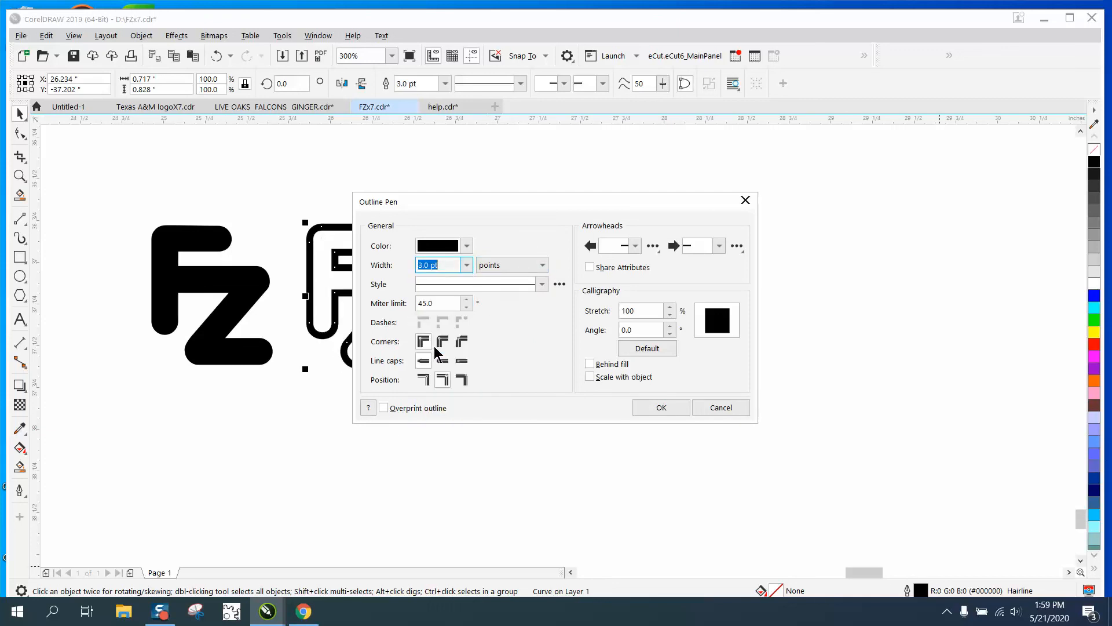
pyautogui.click(670, 408)
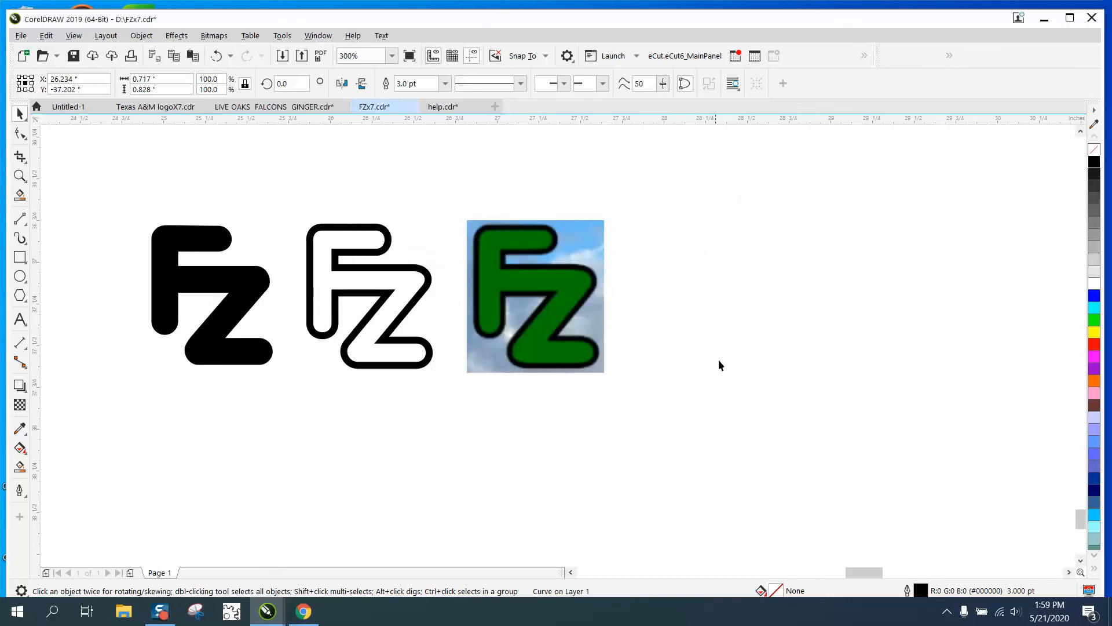
# Step: Nudge the reference image once to the left over the traced logo to compare them, and move it back off to the right
pyautogui.click(20, 114)
pyautogui.click(586, 236)
pyautogui.press('Left')
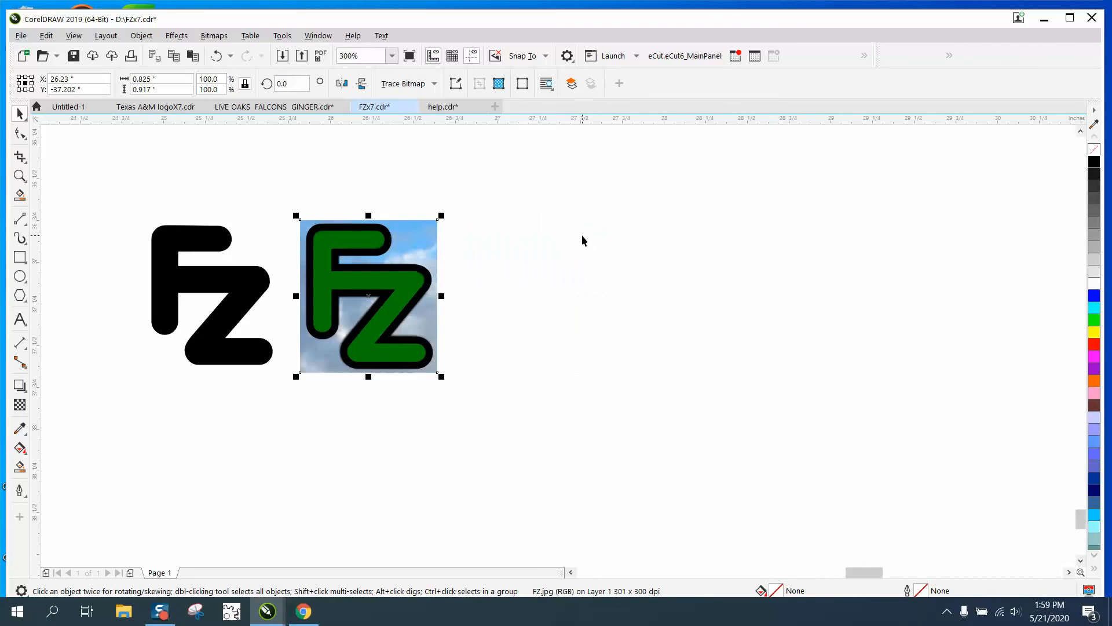
pyautogui.click(19, 175)
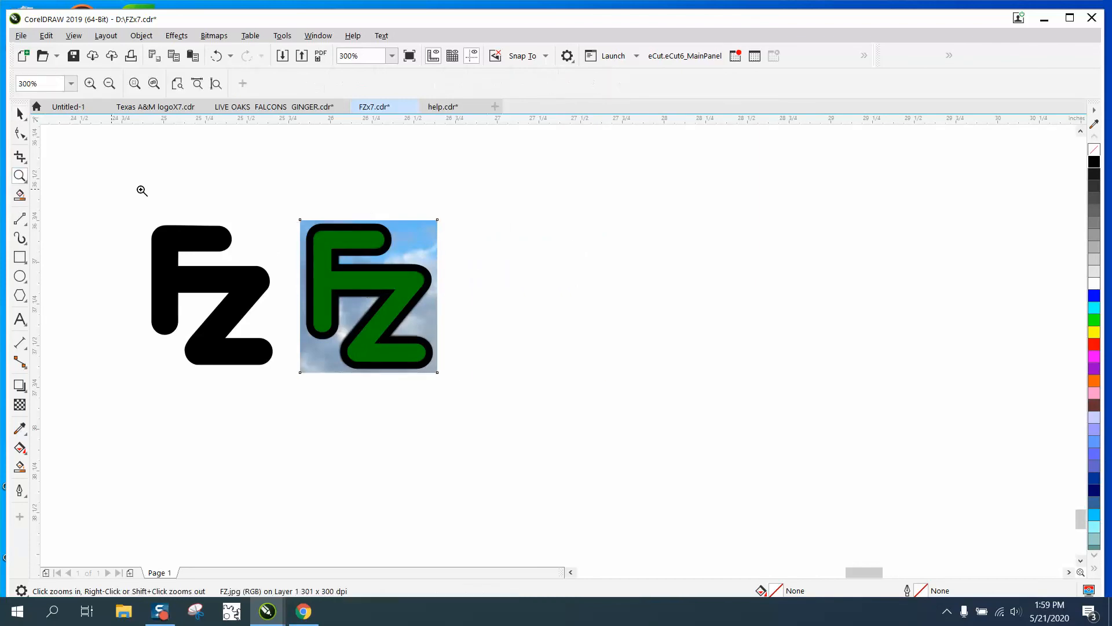
pyautogui.moveTo(232, 204); pyautogui.dragTo(576, 412)
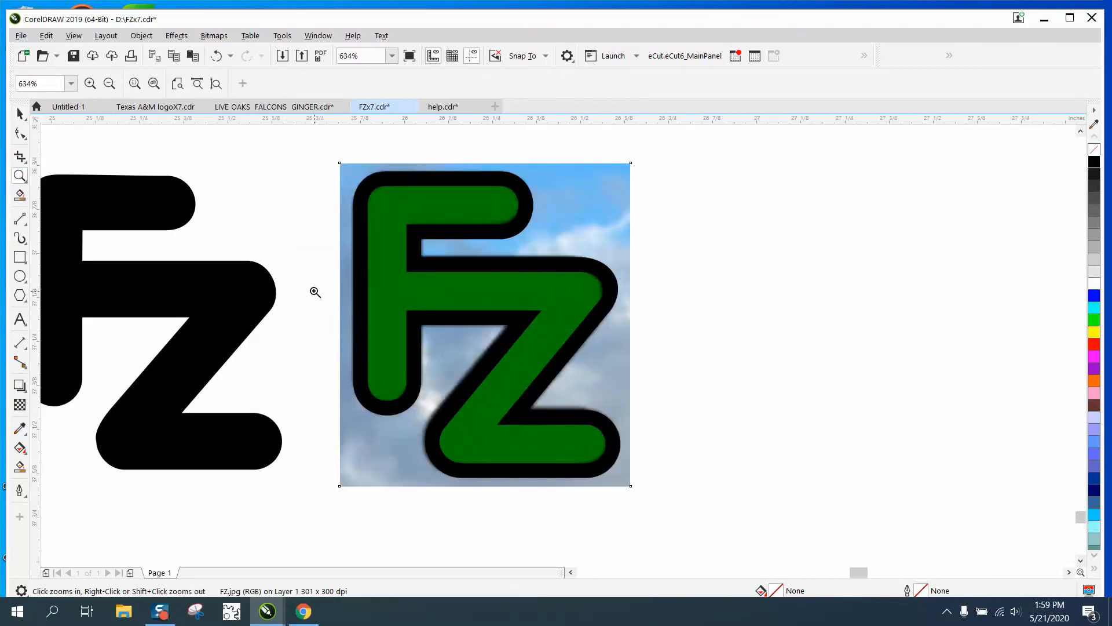
pyautogui.press('space')
pyautogui.moveTo(598, 202); pyautogui.dragTo(852, 216)
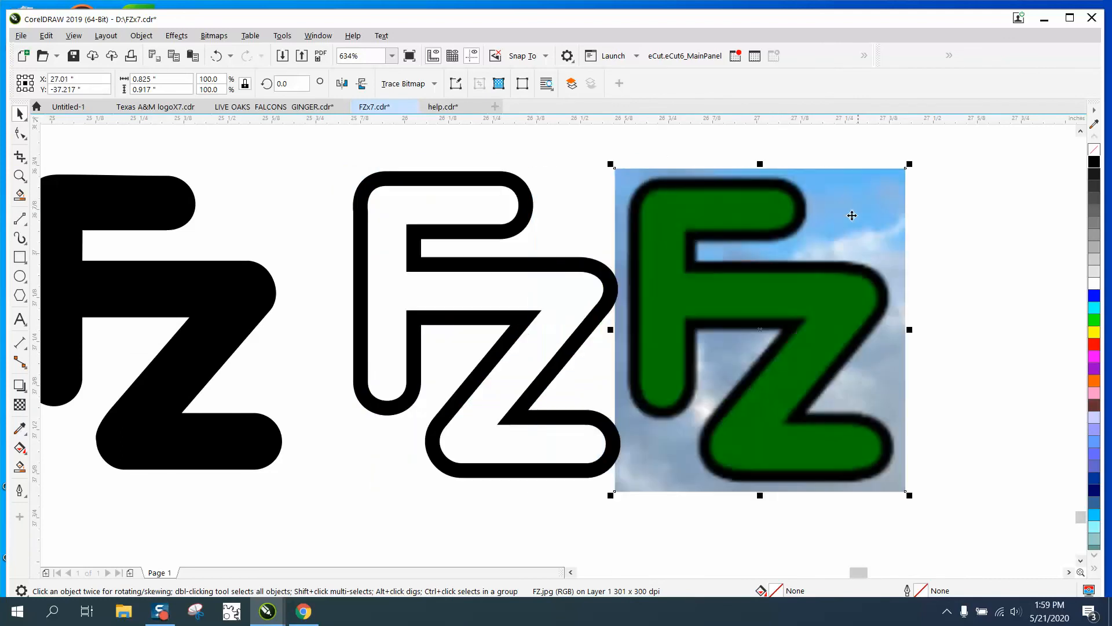
# Step: Try to fill the inside of the traced logo with the Smart Fill tool, and undo the fill
pyautogui.click(21, 470)
pyautogui.click(383, 330)
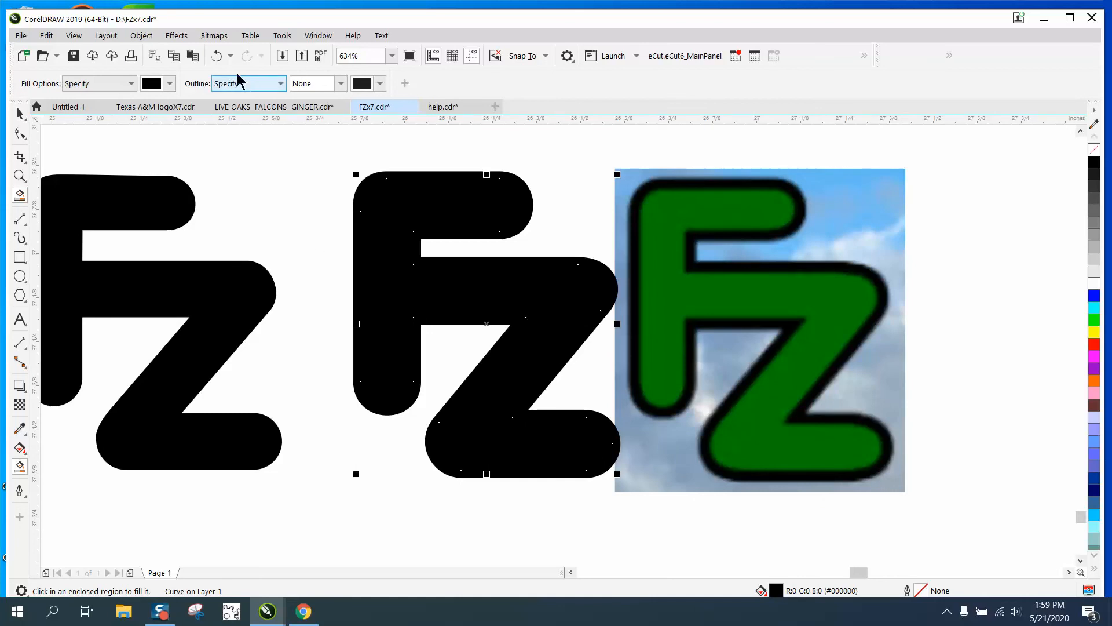
pyautogui.click(216, 56)
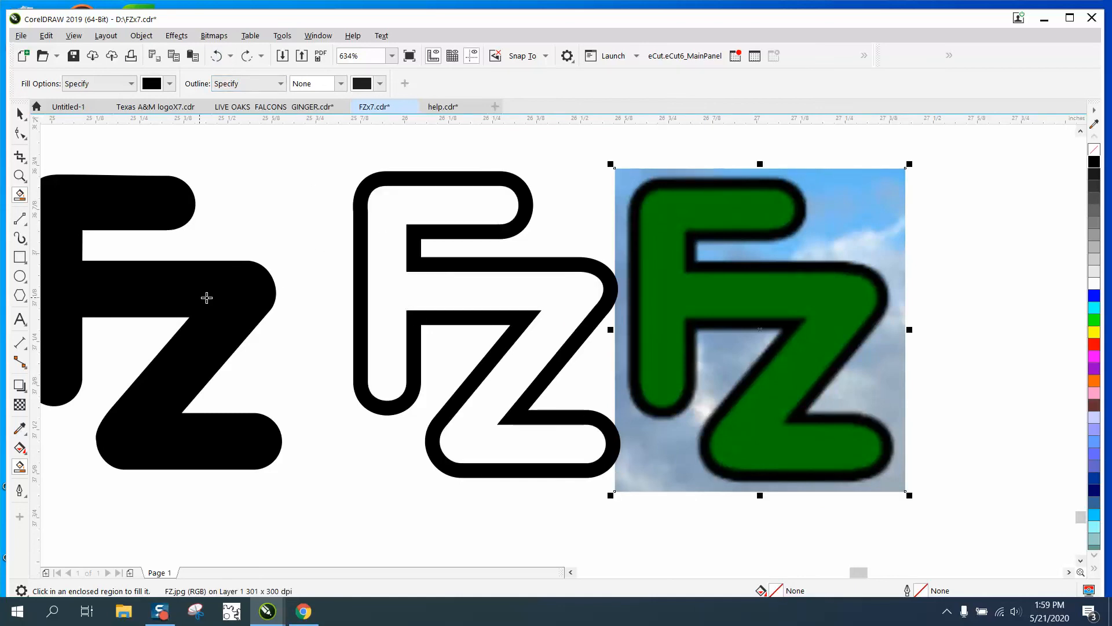
# Step: Move the reference image clear of the traced logo, and fill the logo with green sampled from the image using the Color Eyedropper
pyautogui.click(24, 116)
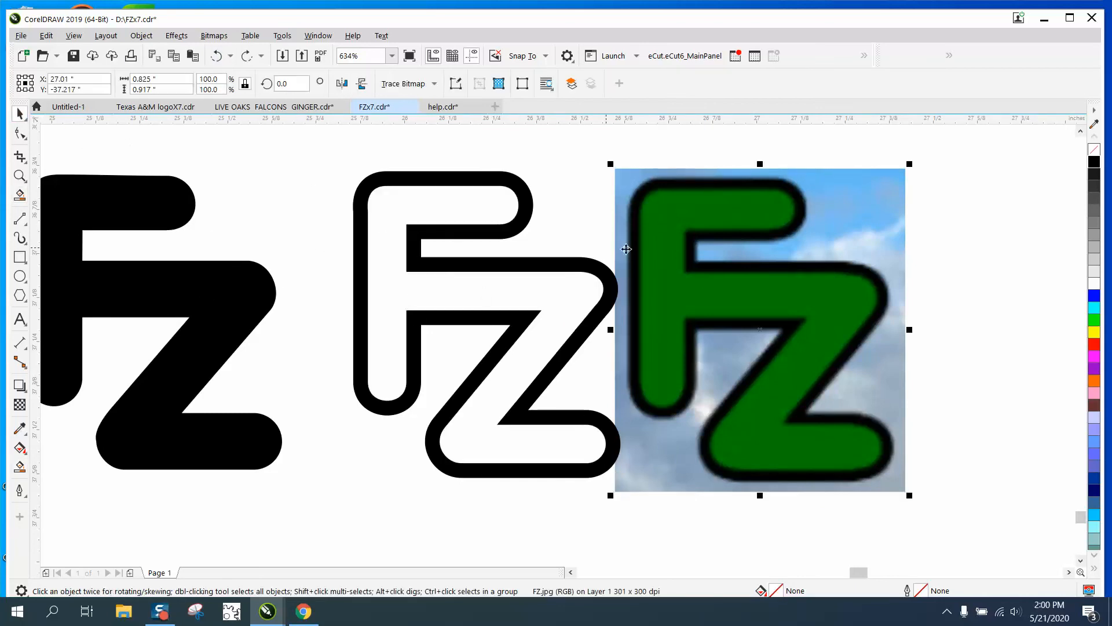
pyautogui.moveTo(688, 255); pyautogui.dragTo(735, 239)
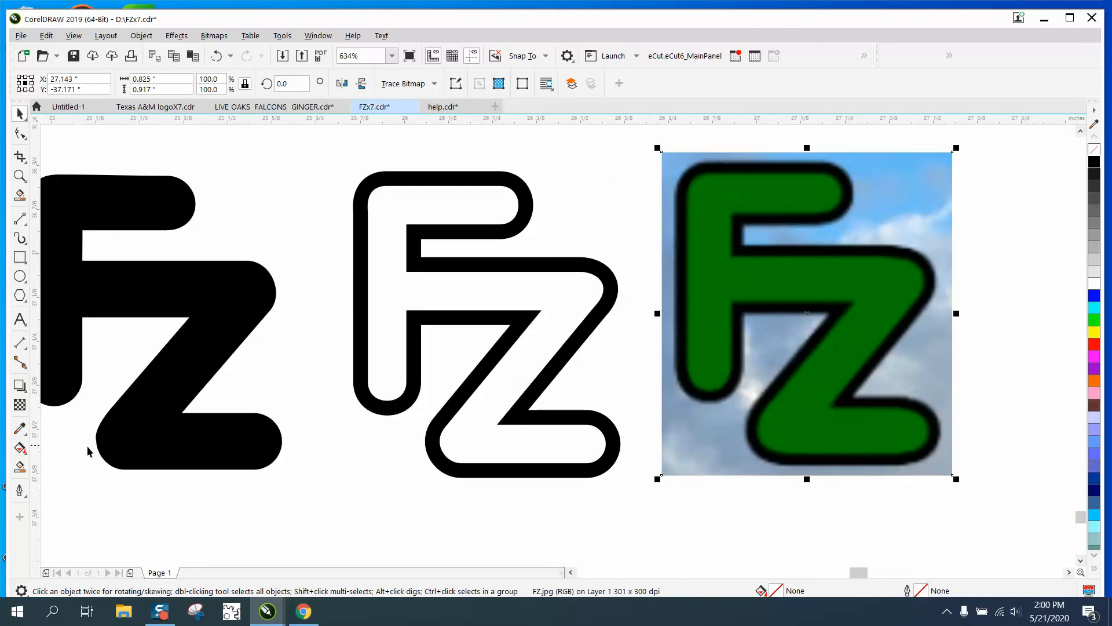
pyautogui.click(24, 433)
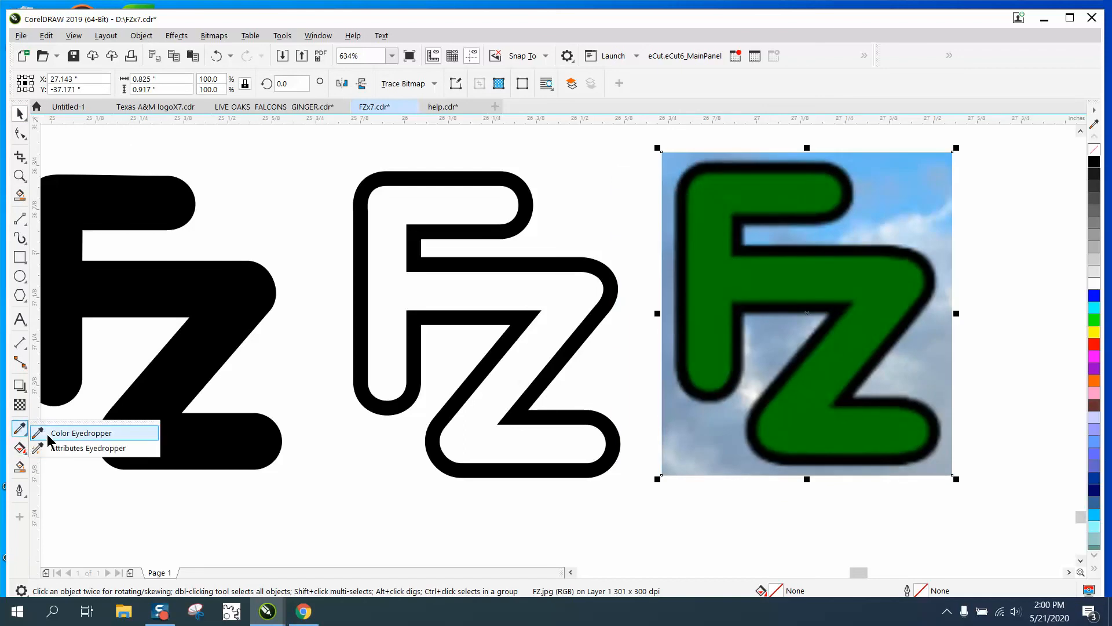
pyautogui.click(65, 433)
pyautogui.click(716, 332)
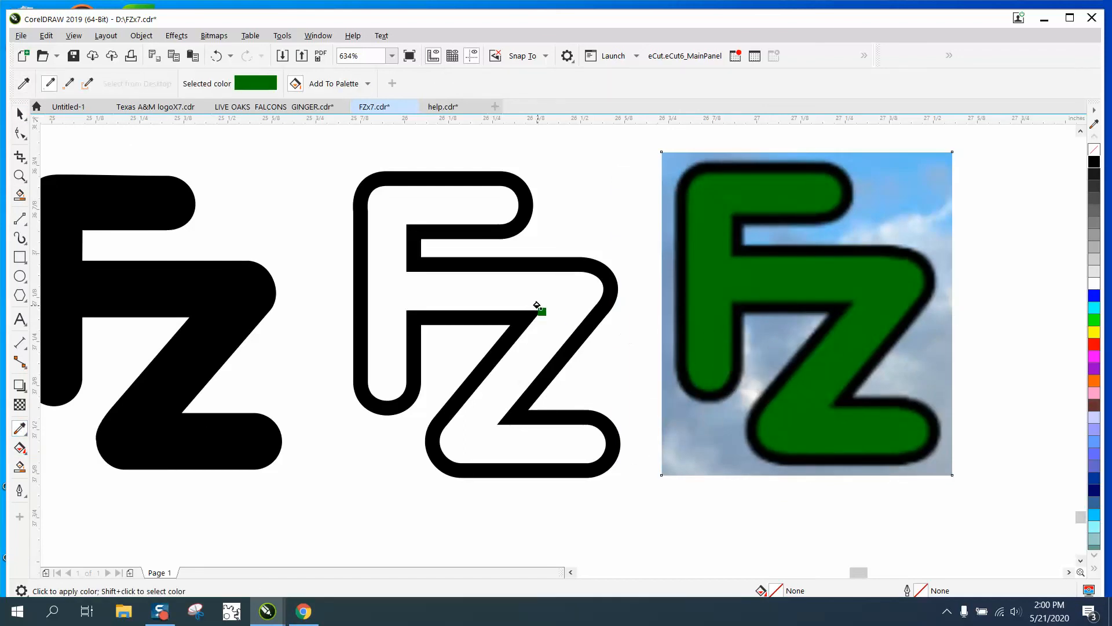
pyautogui.click(554, 297)
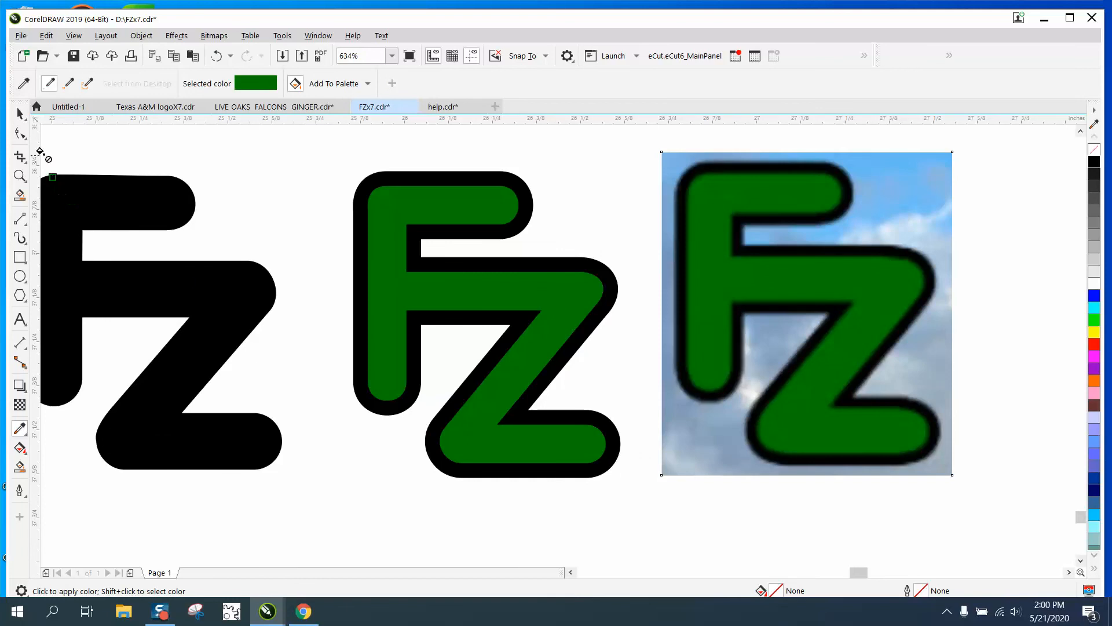
pyautogui.click(20, 114)
pyautogui.click(214, 184)
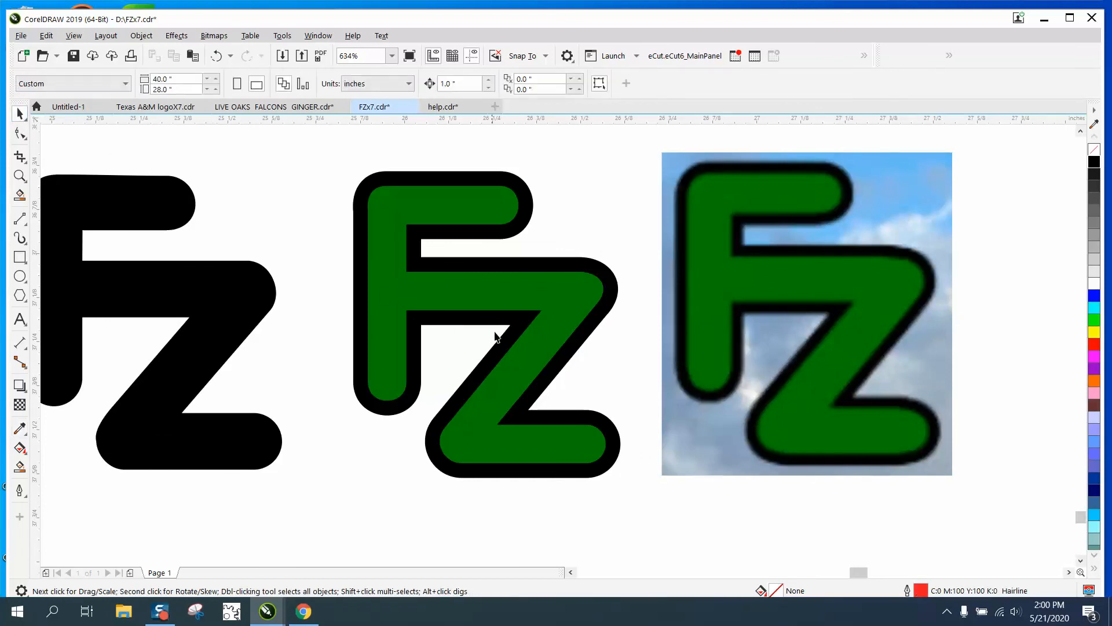